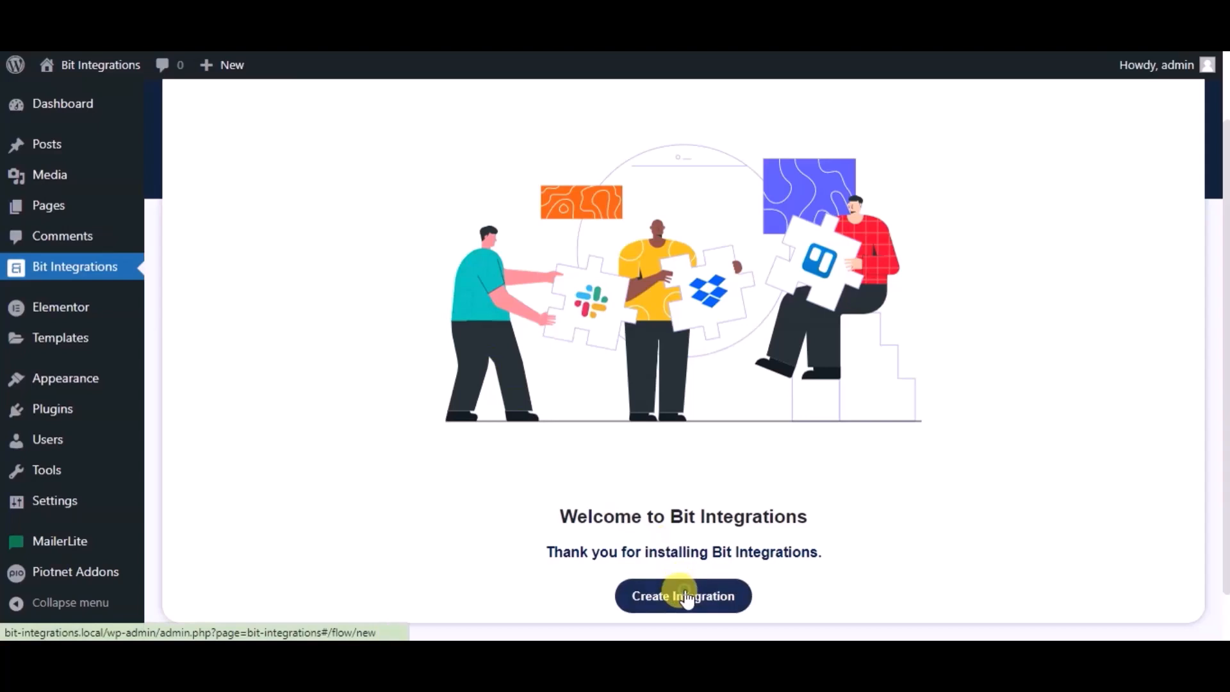
- Create a new integration triggered by PiotnetAddonForm's Simple Contact Form and continue to actions
text(pio)
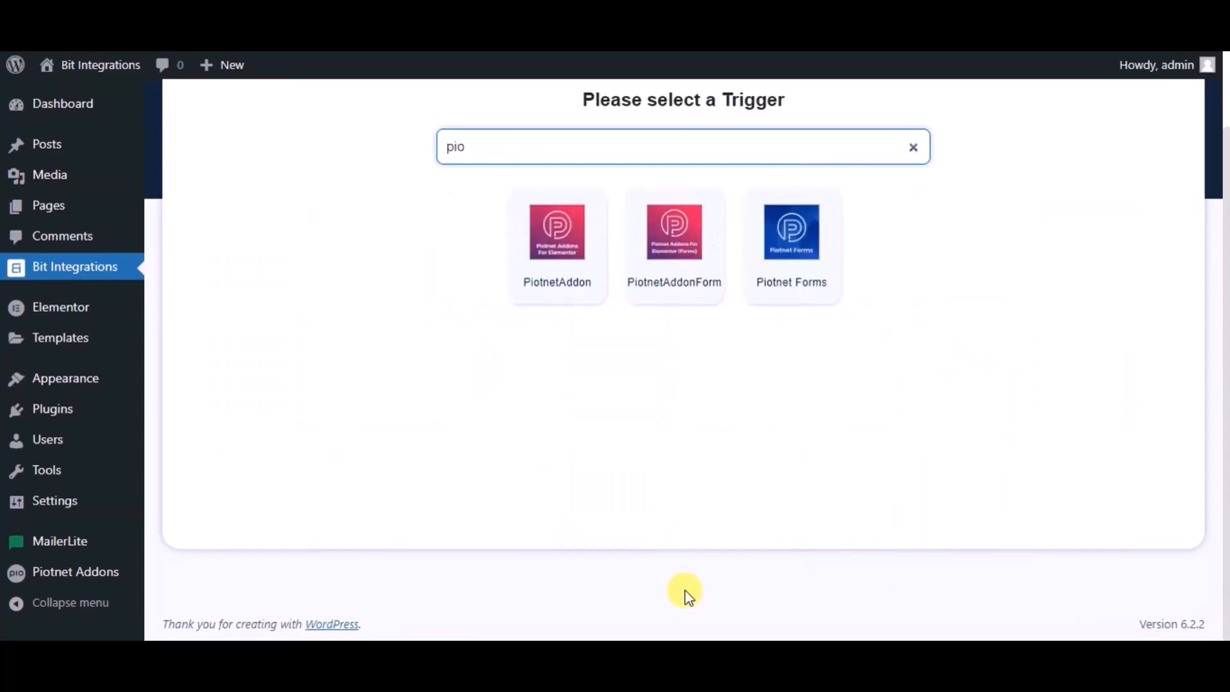
click(653, 268)
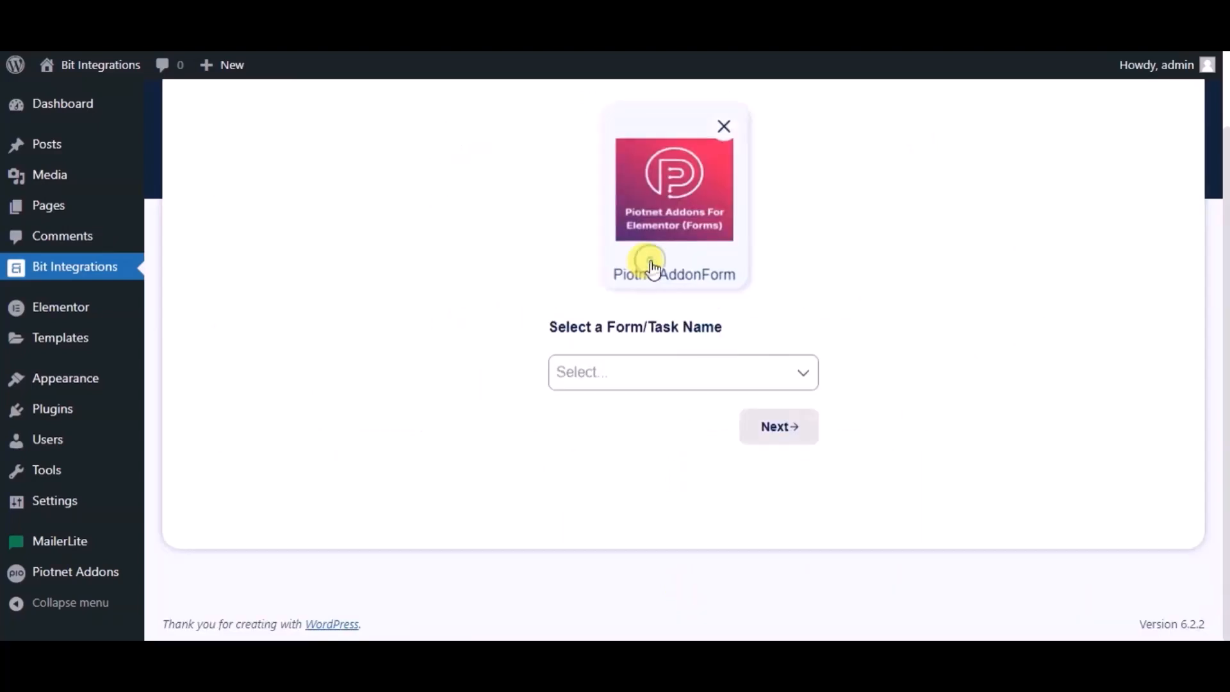
click(618, 380)
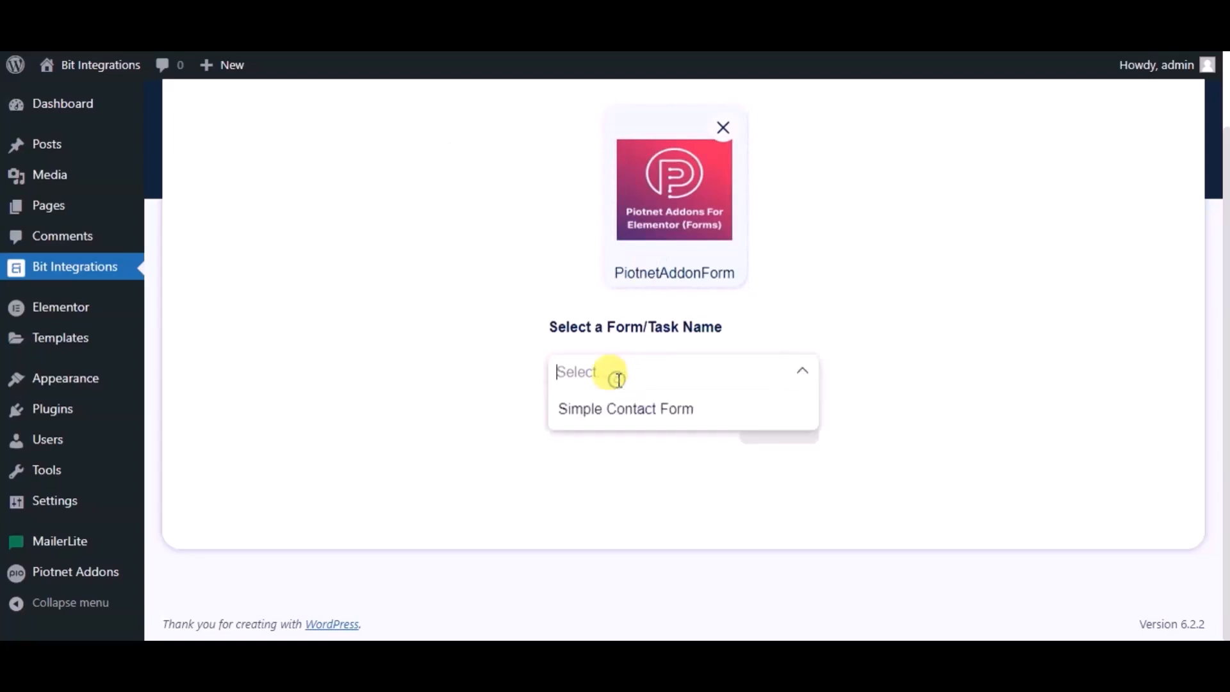
click(626, 415)
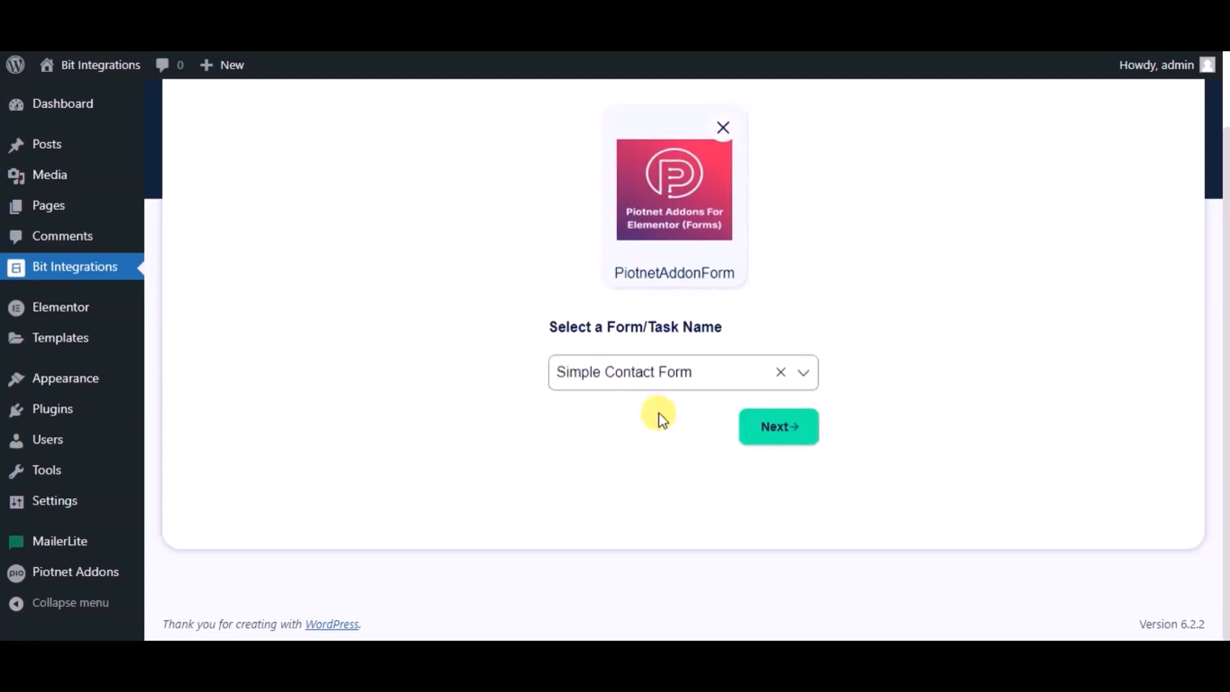
click(761, 429)
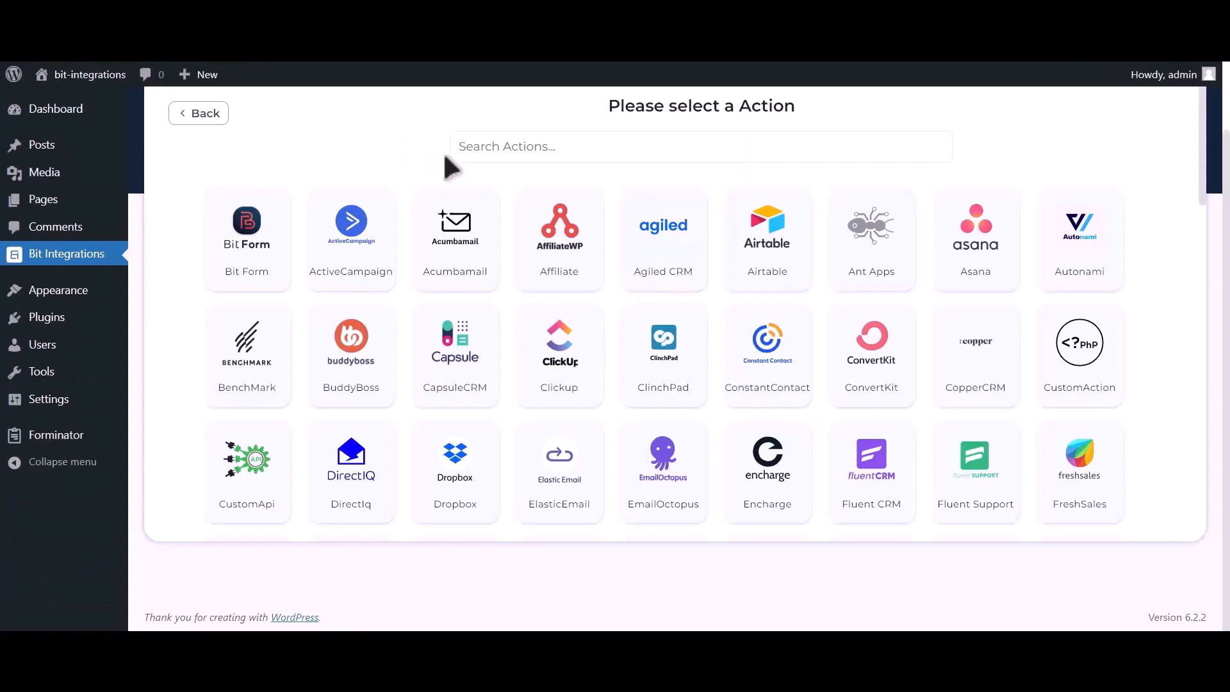
- Choose Google Calendar as the action and highlight the Client Id & Secret help line
click(510, 148)
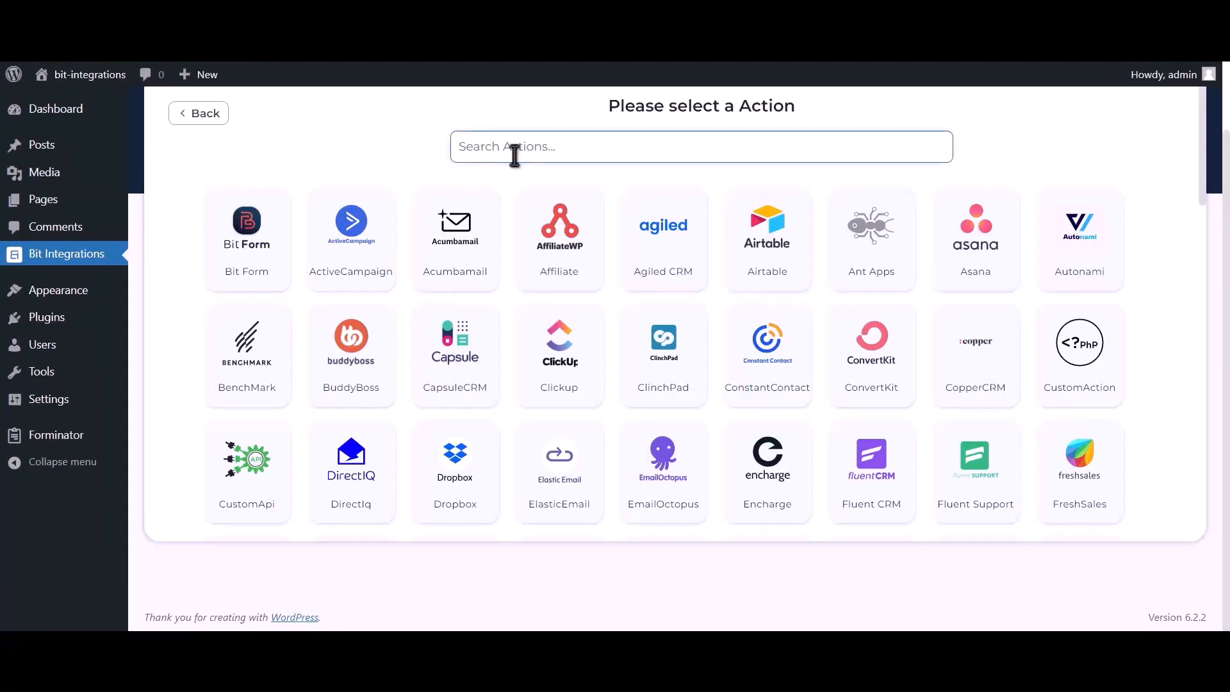
text(google)
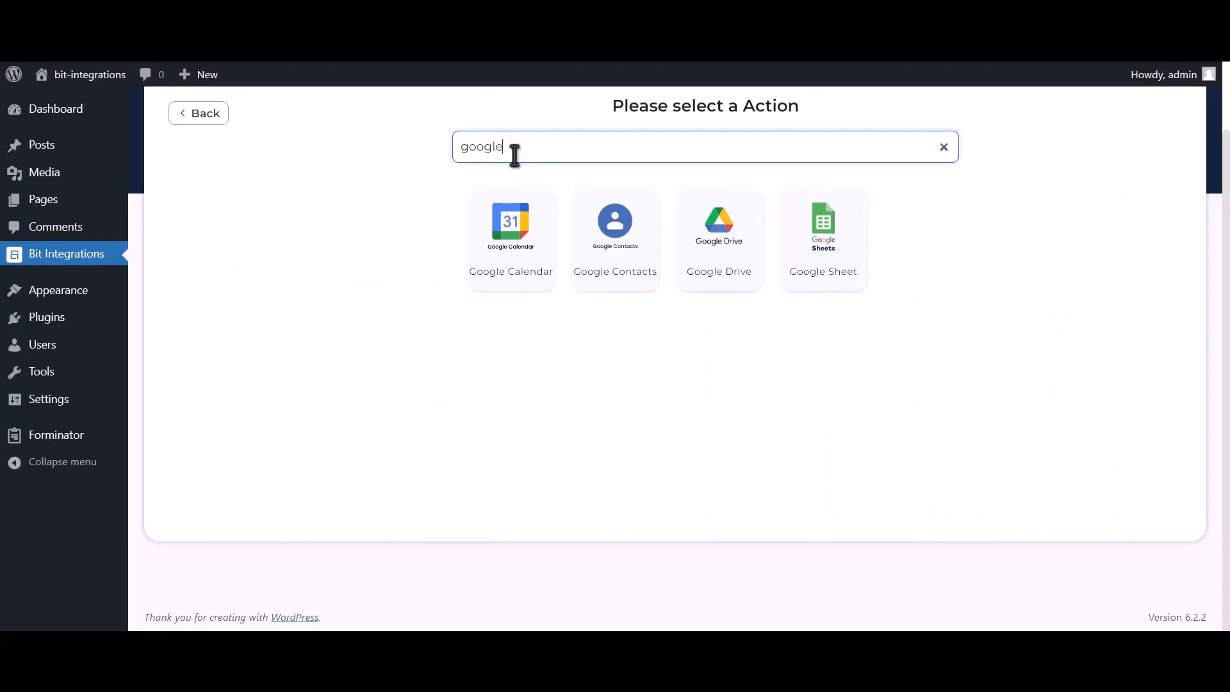
text( calendar)
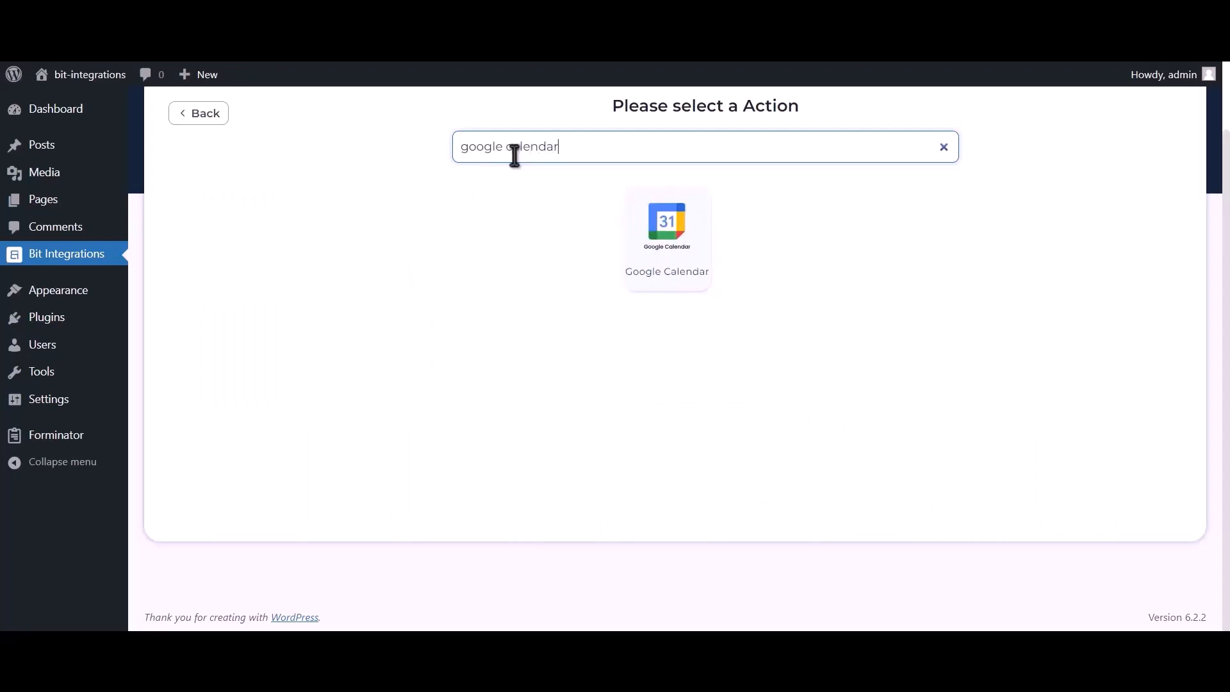
click(683, 258)
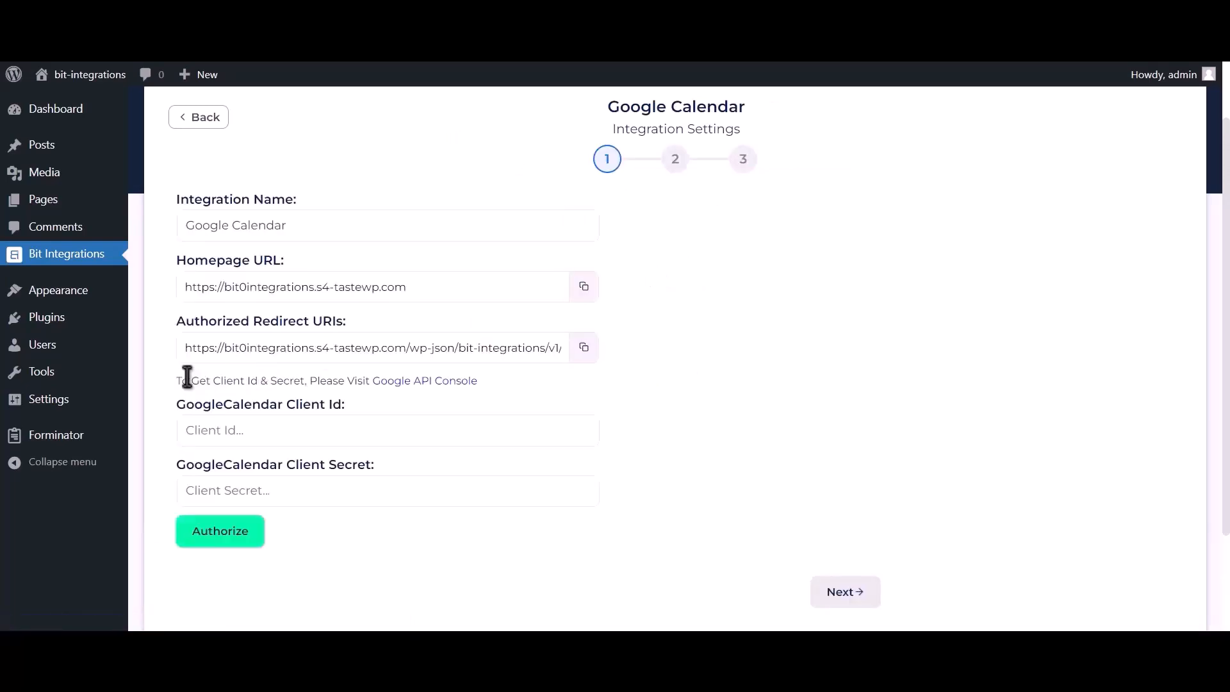
drag(178, 379, 366, 384)
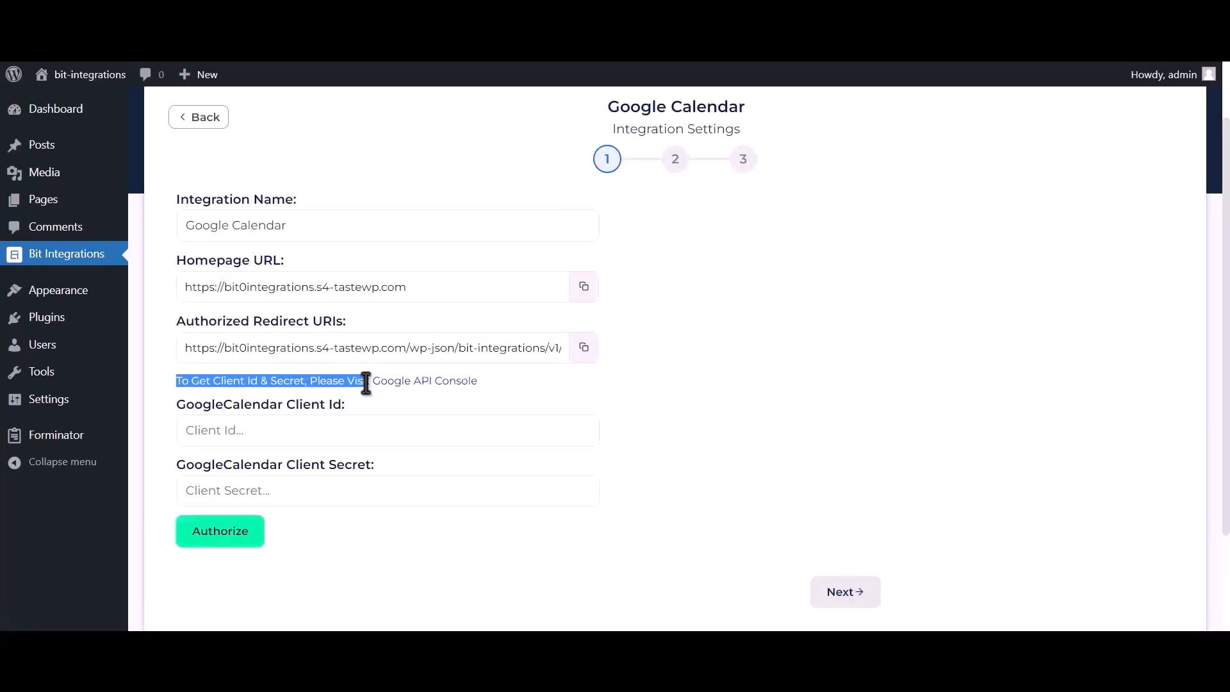
- From the Google API Console link, create a cloud project named 'Bit Integrations'
click(415, 381)
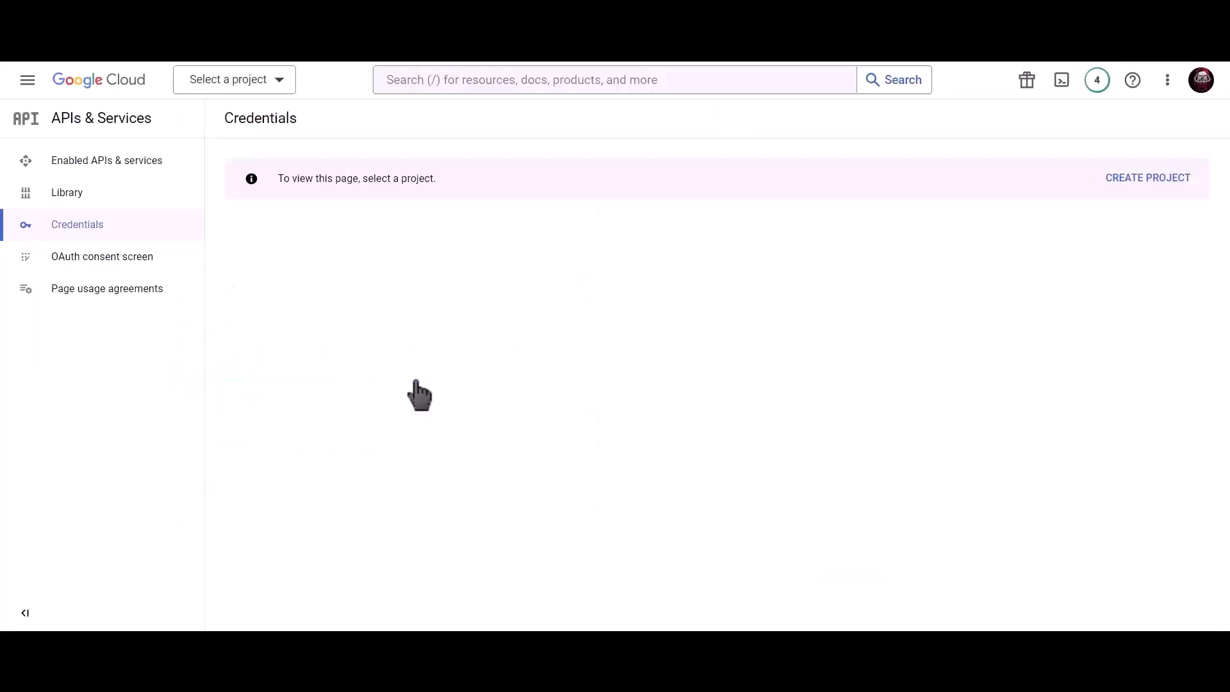
click(1135, 179)
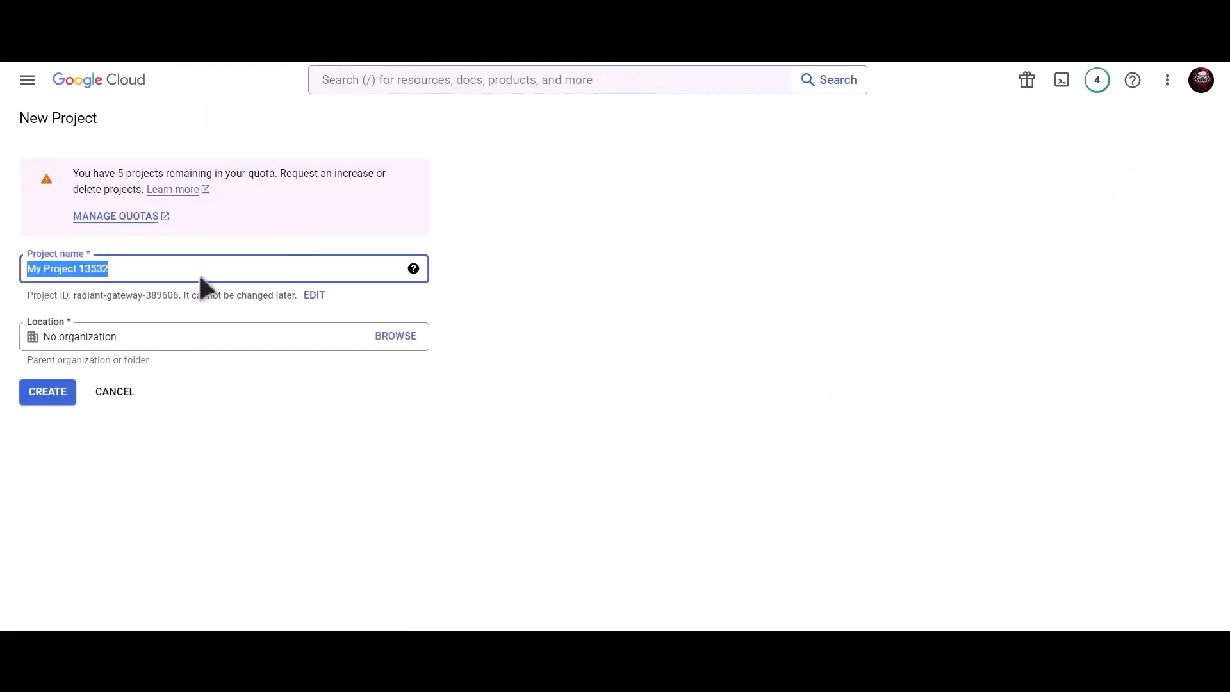
text(Bit Integra)
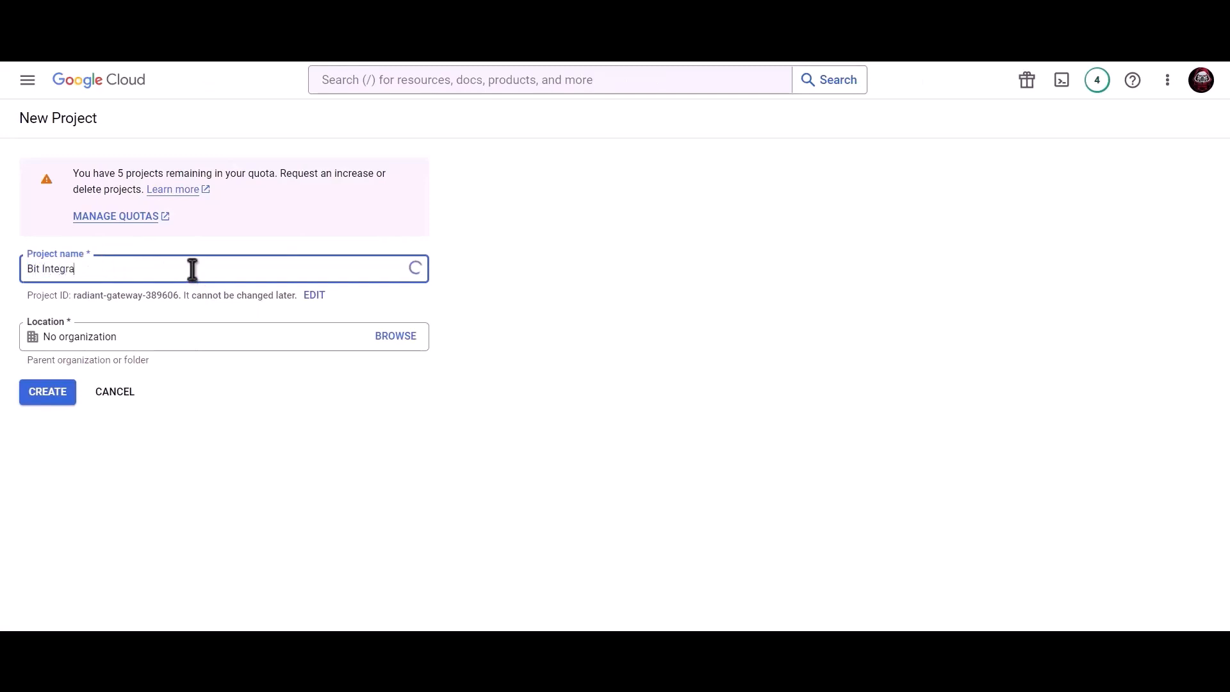
text(tions)
click(56, 396)
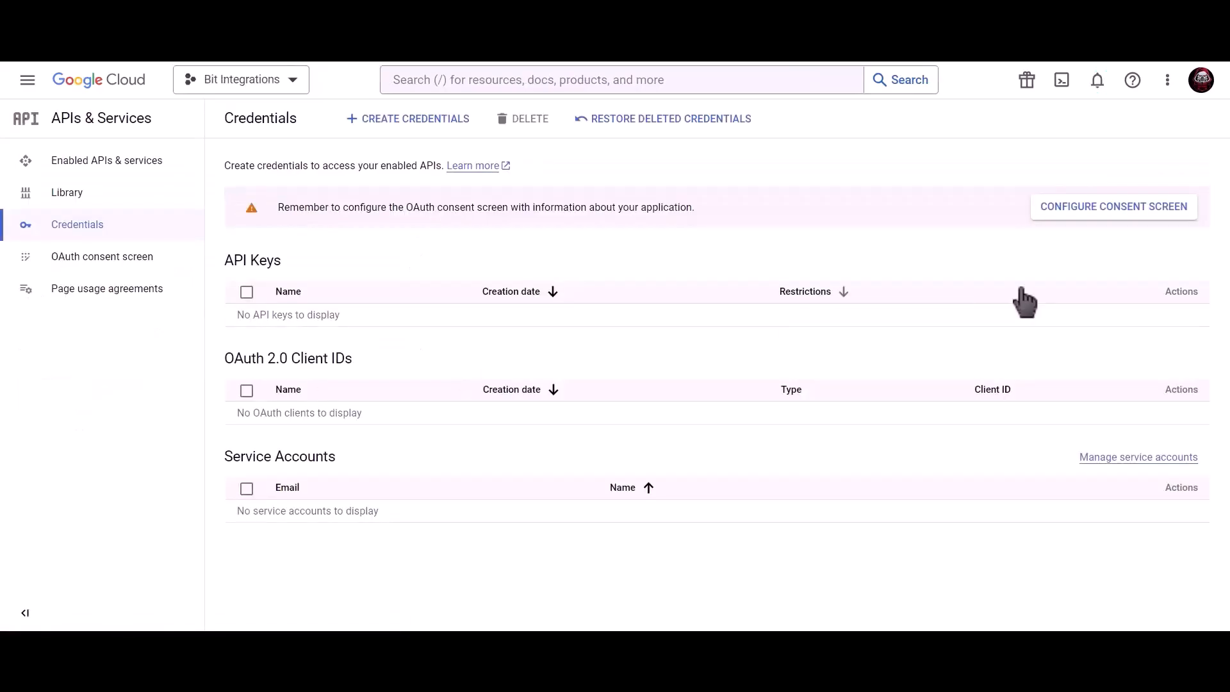
- Register an External OAuth consent screen with app name, support email and developer contact email
click(1063, 206)
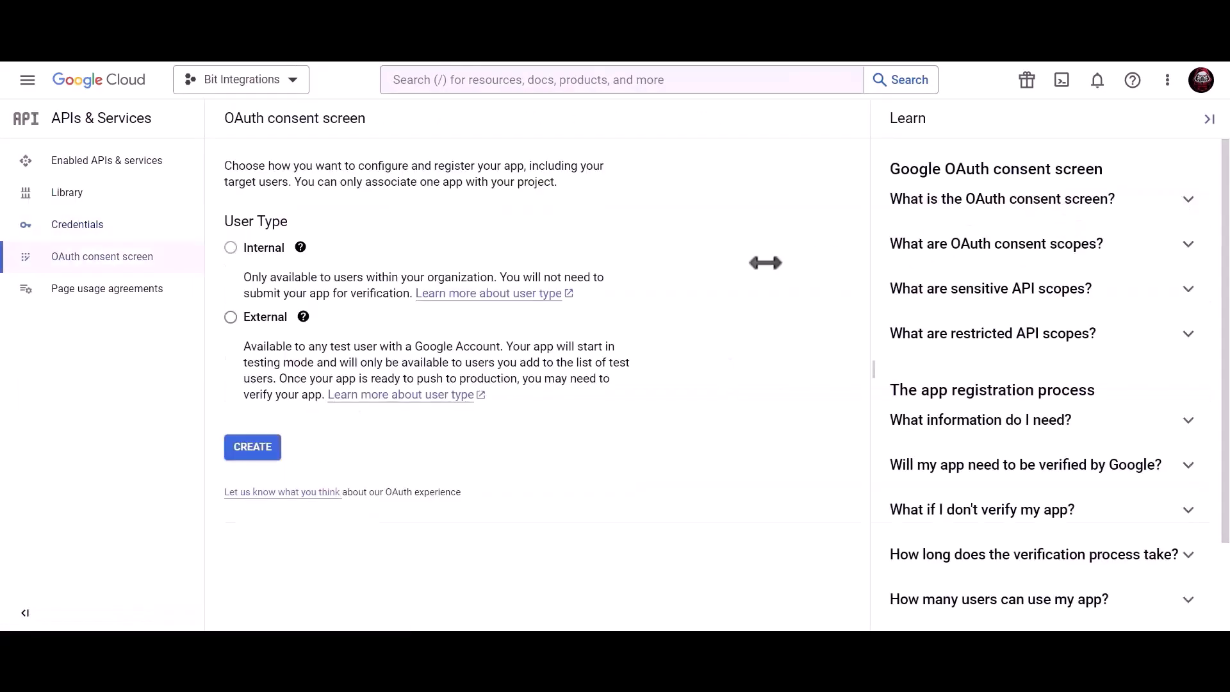
click(232, 318)
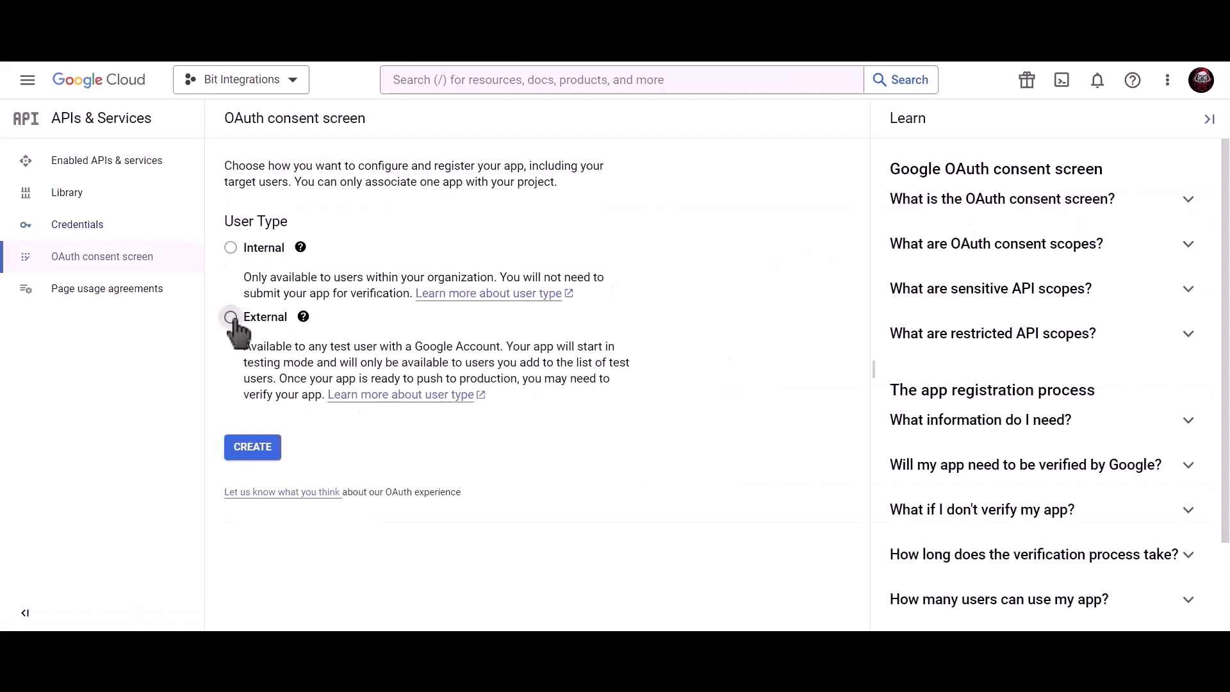
click(258, 457)
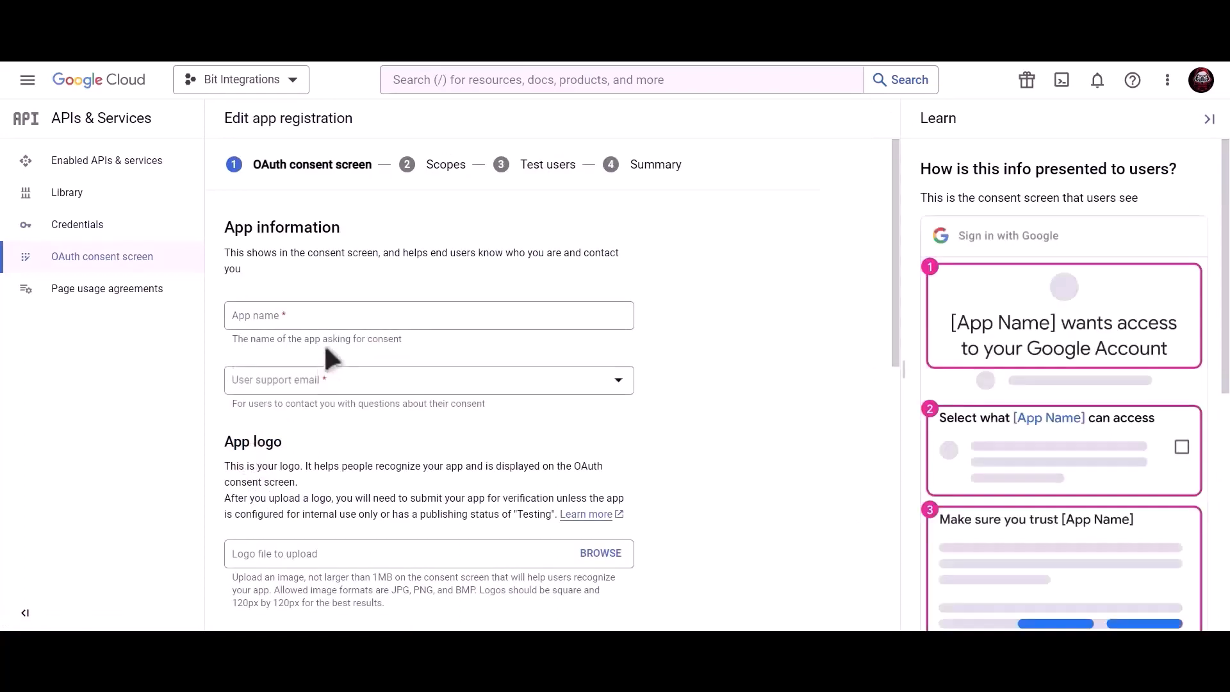
click(335, 319)
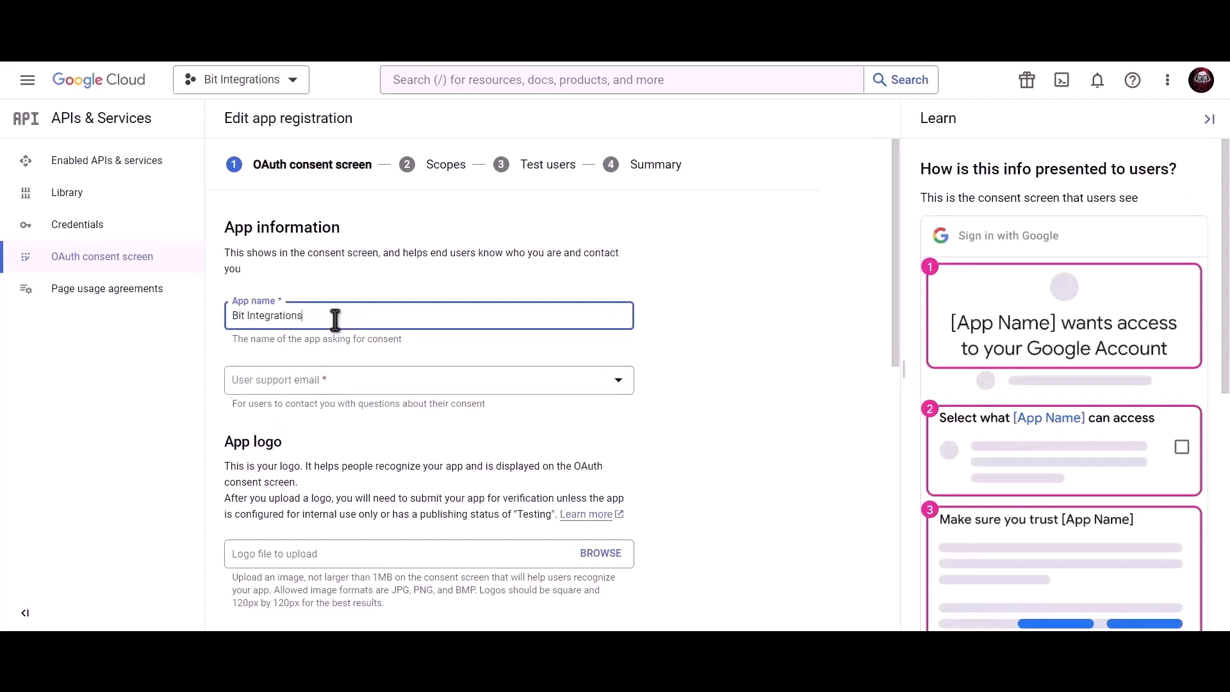
click(333, 384)
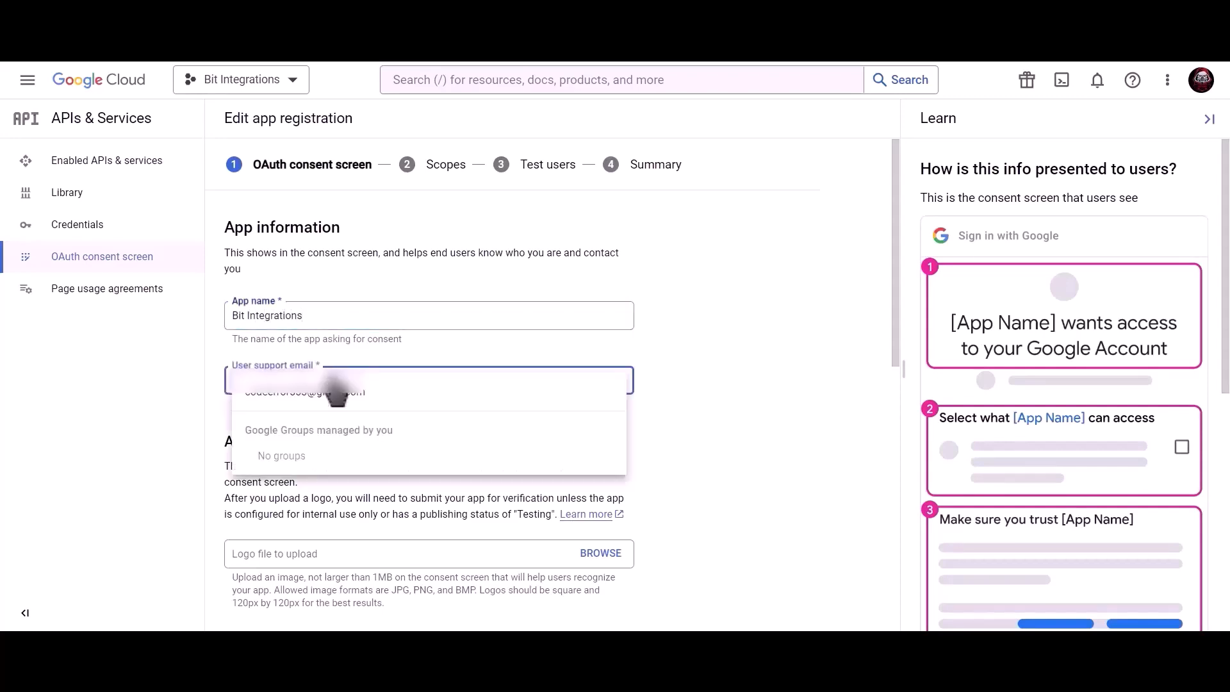
click(338, 395)
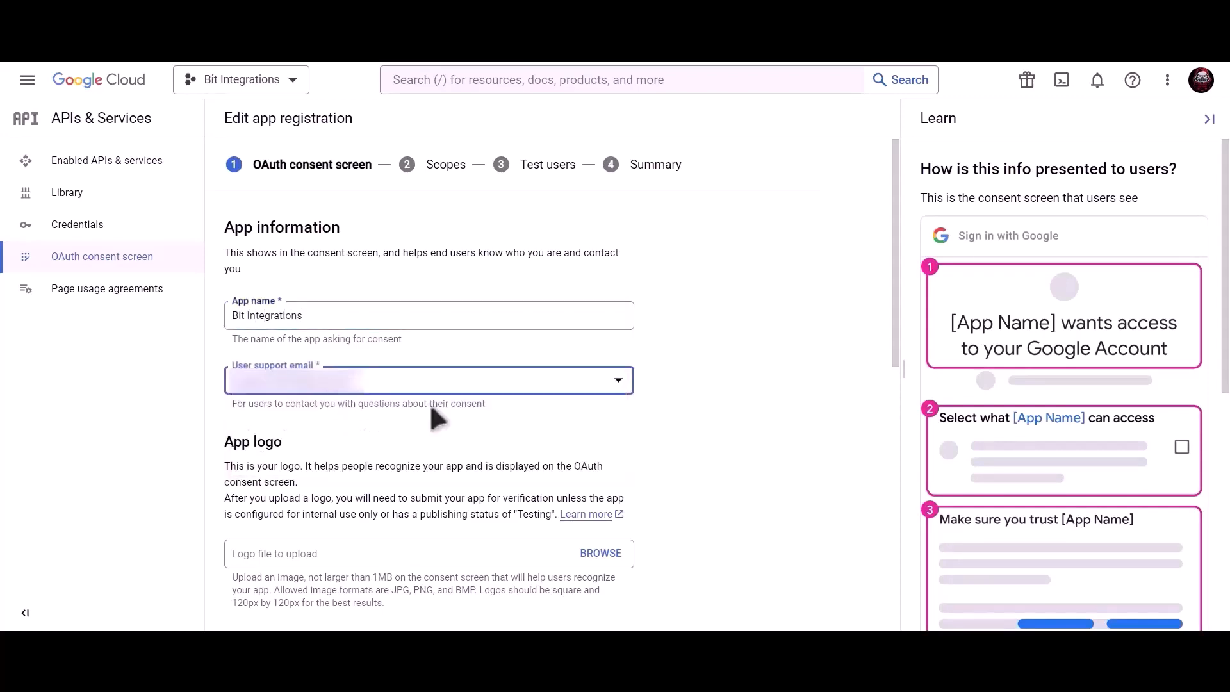
scroll(431, 410, down, 9)
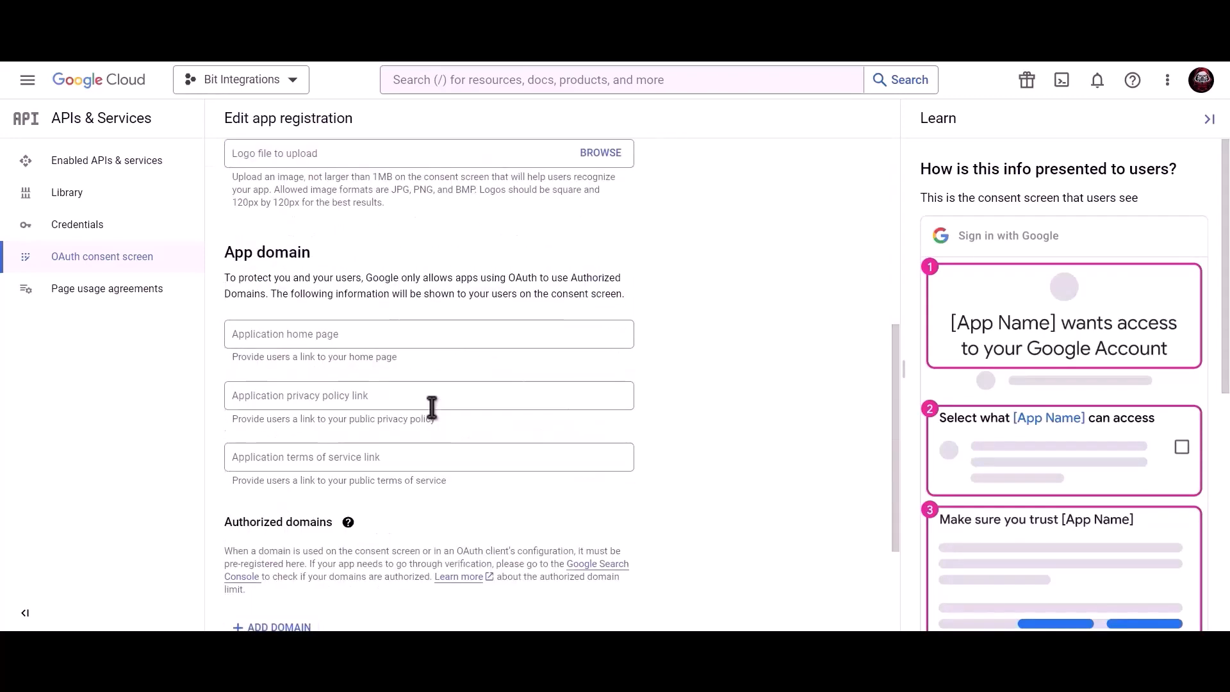
click(354, 537)
key(ctrl+v)
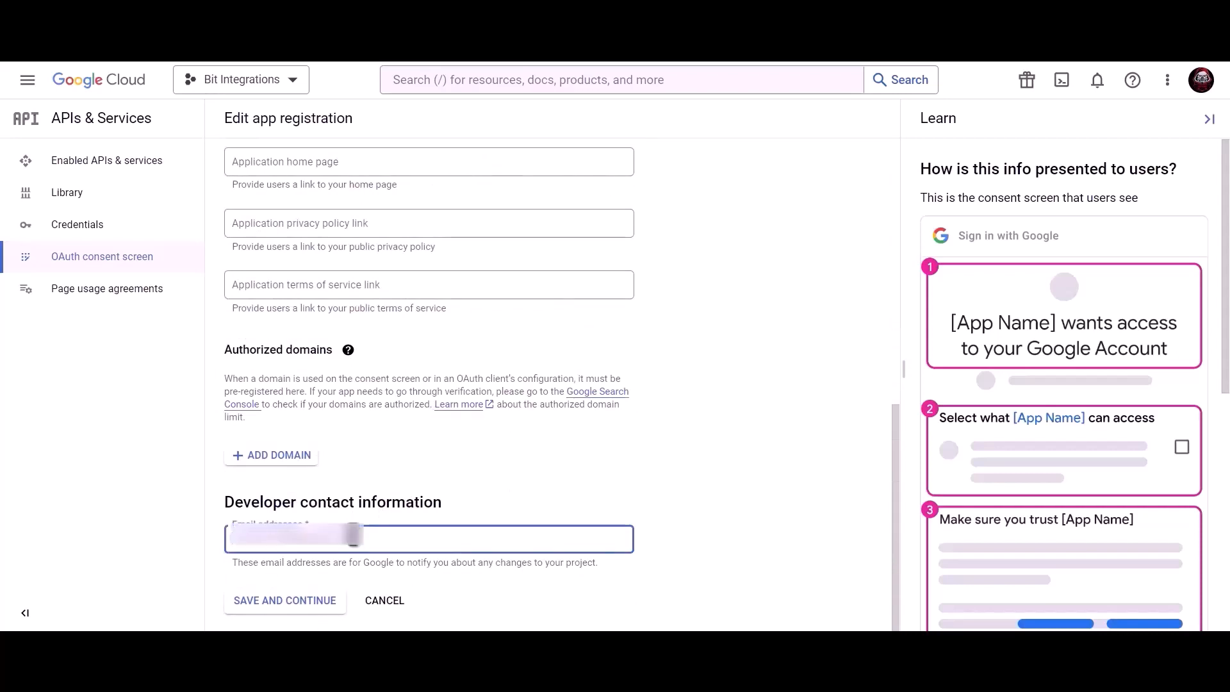
click(297, 608)
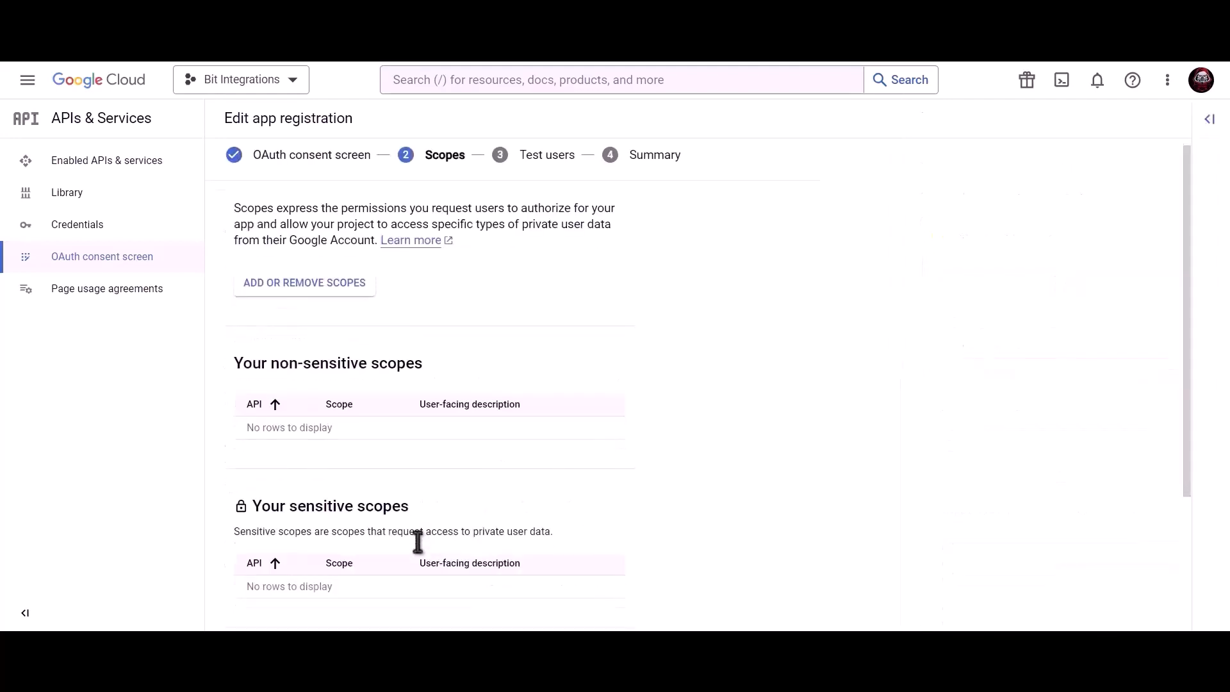
- Skip through scopes and test users, then publish the app to production
scroll(416, 539, down, 3)
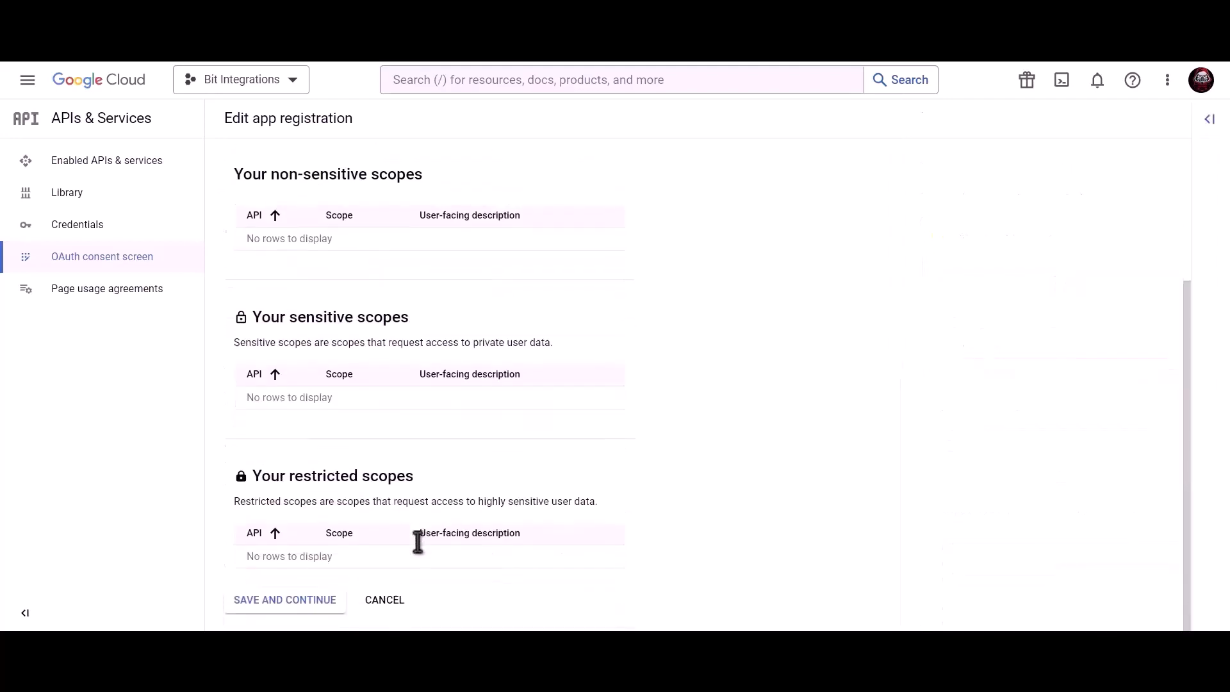
click(285, 602)
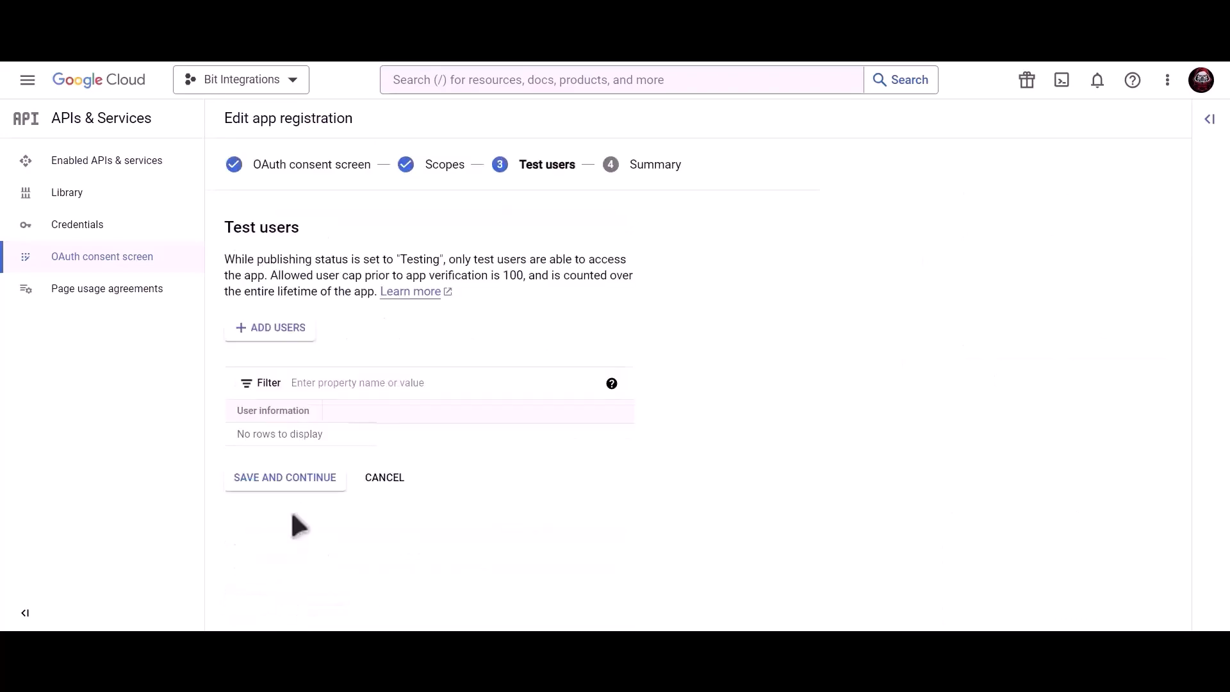
click(316, 485)
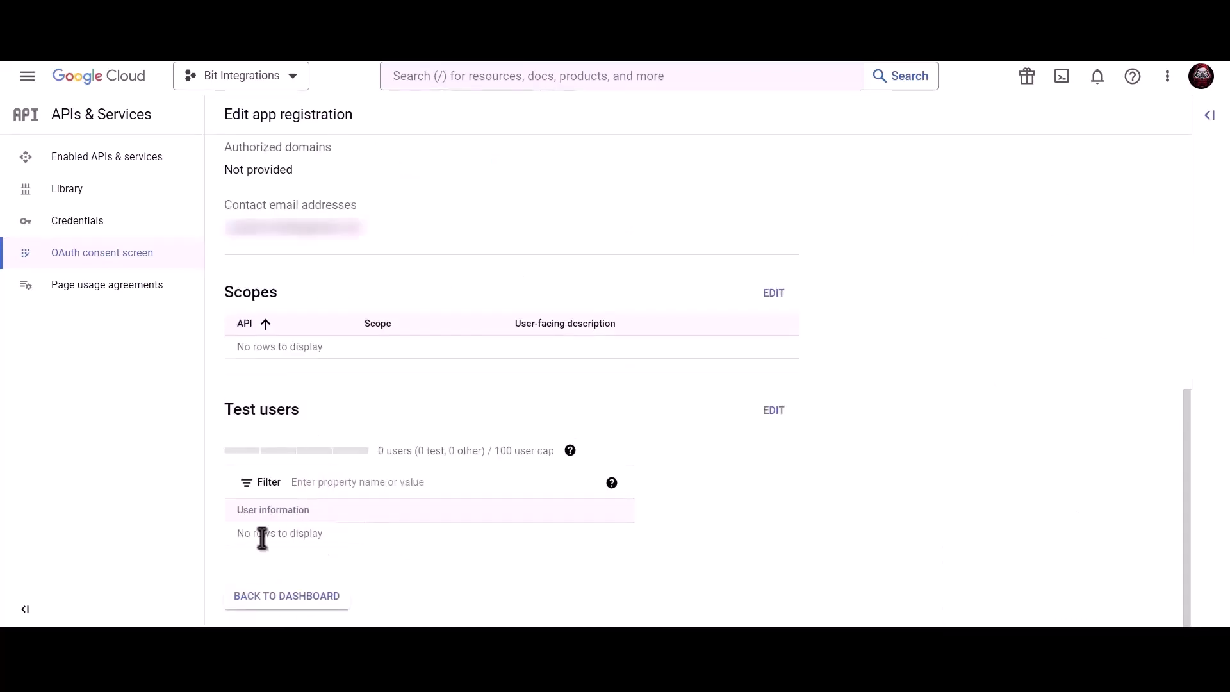
click(302, 599)
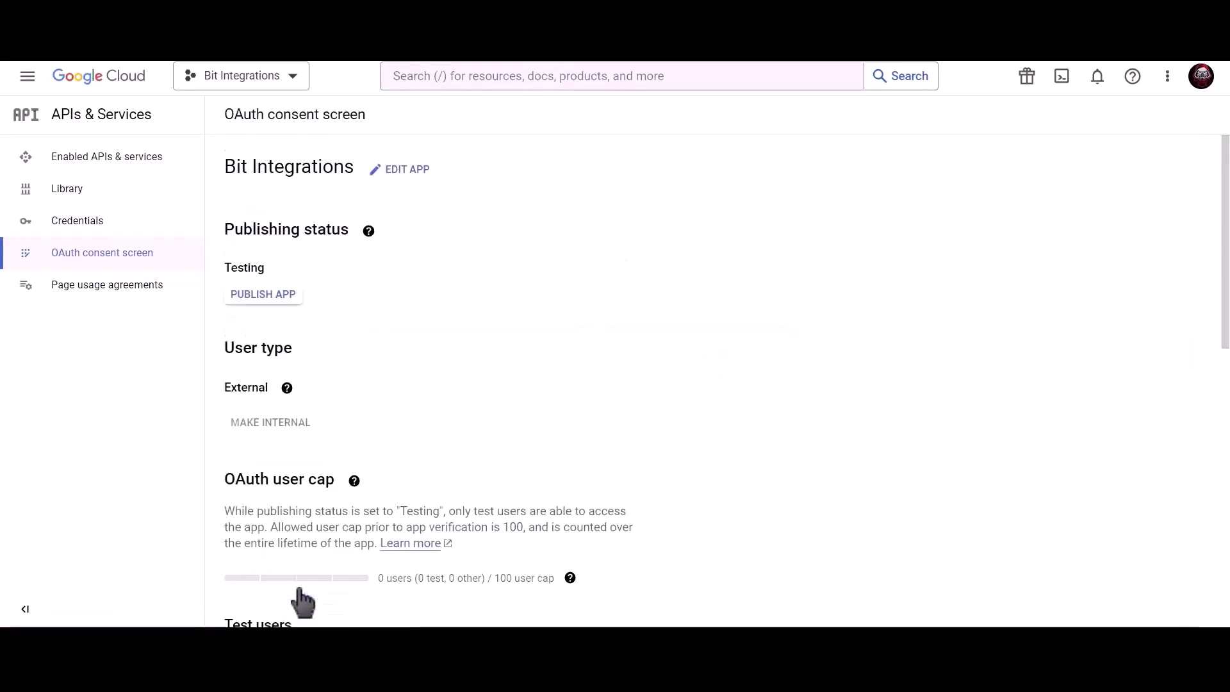
click(279, 300)
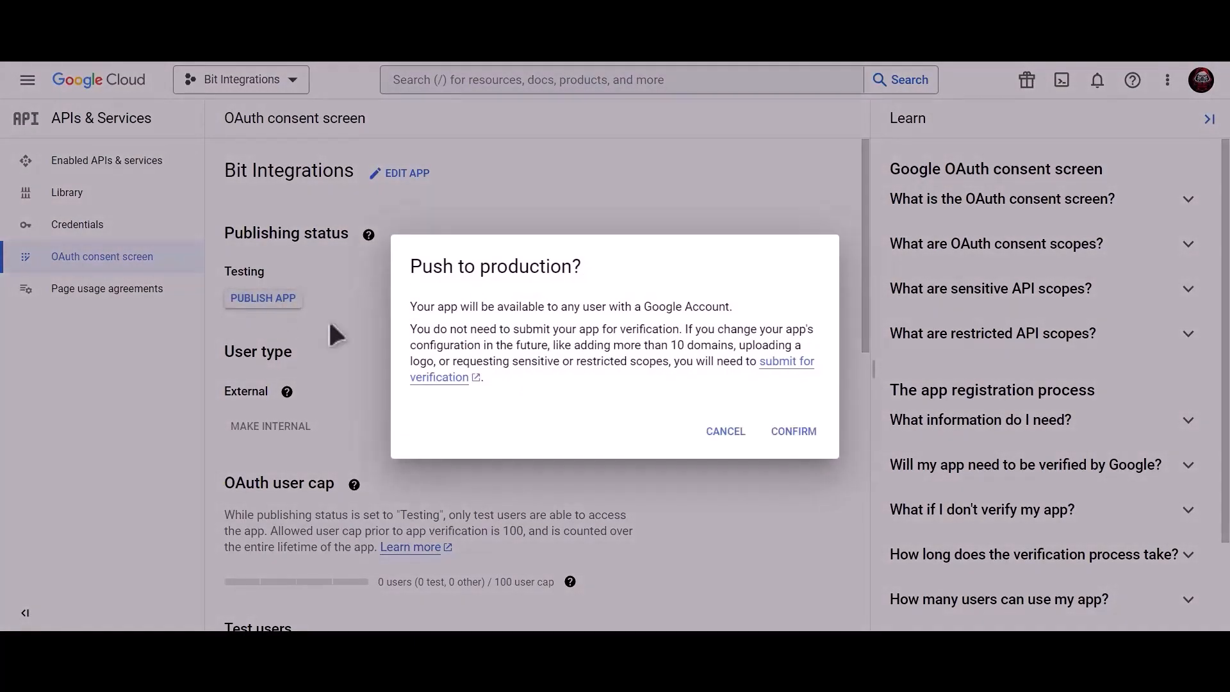
click(794, 432)
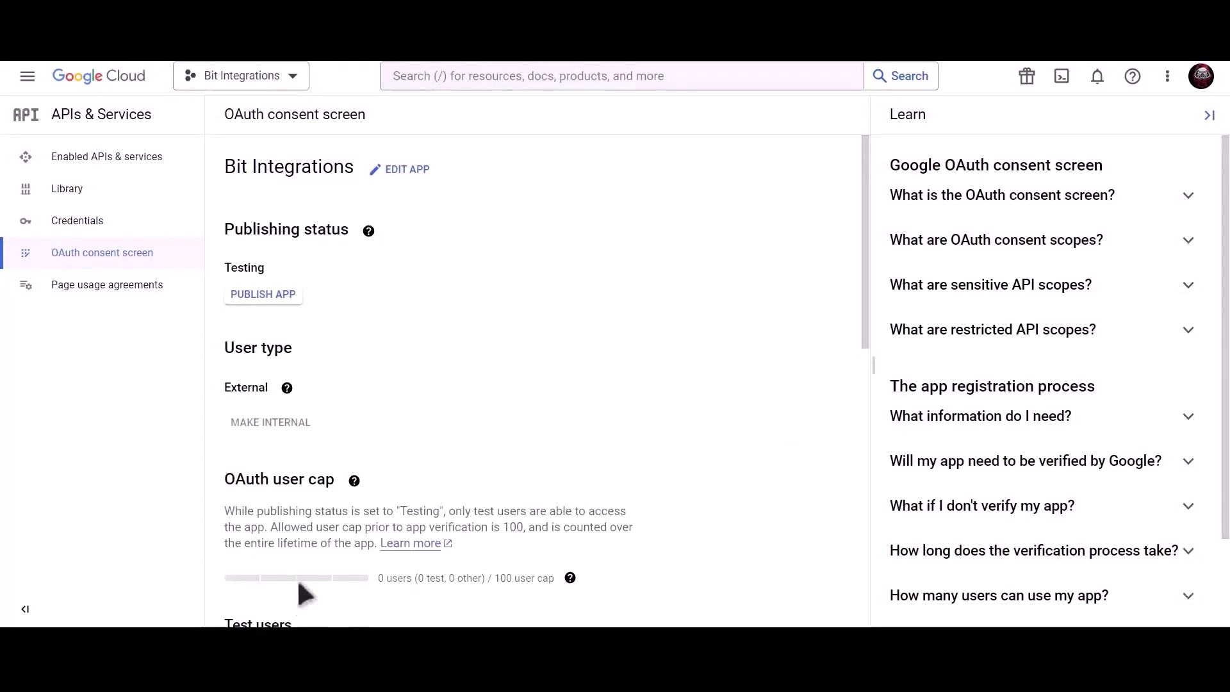
- Find the Google Calendar API through the console search and enable it
click(162, 232)
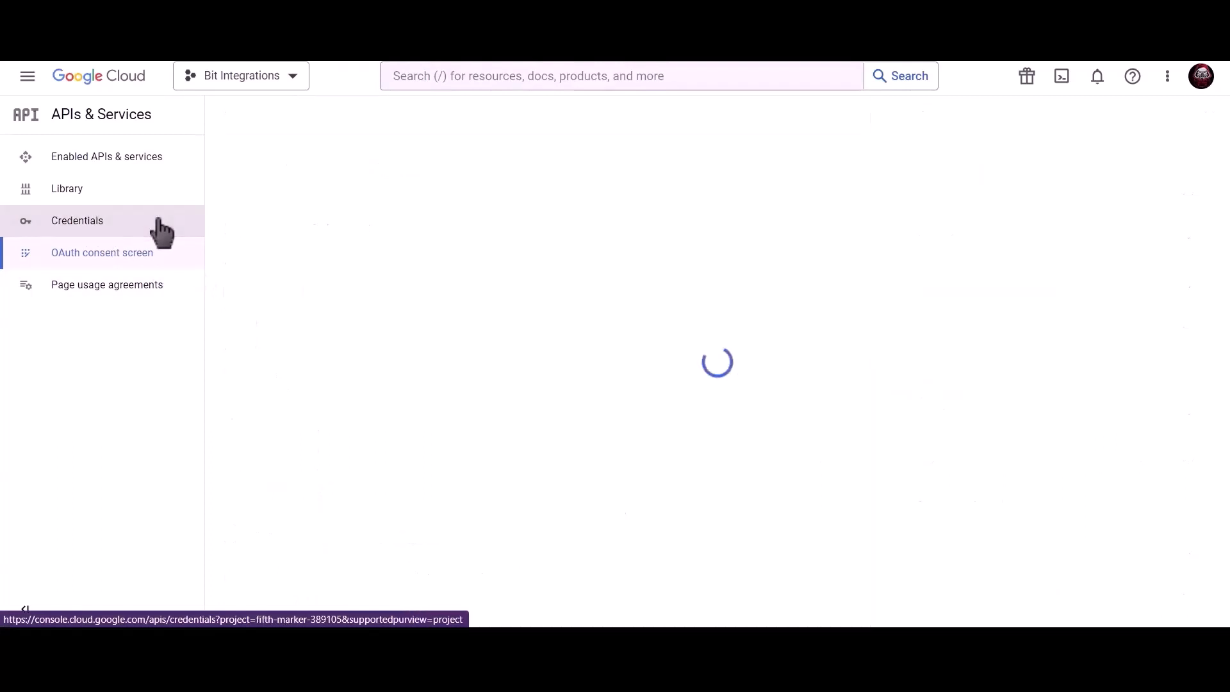
click(502, 75)
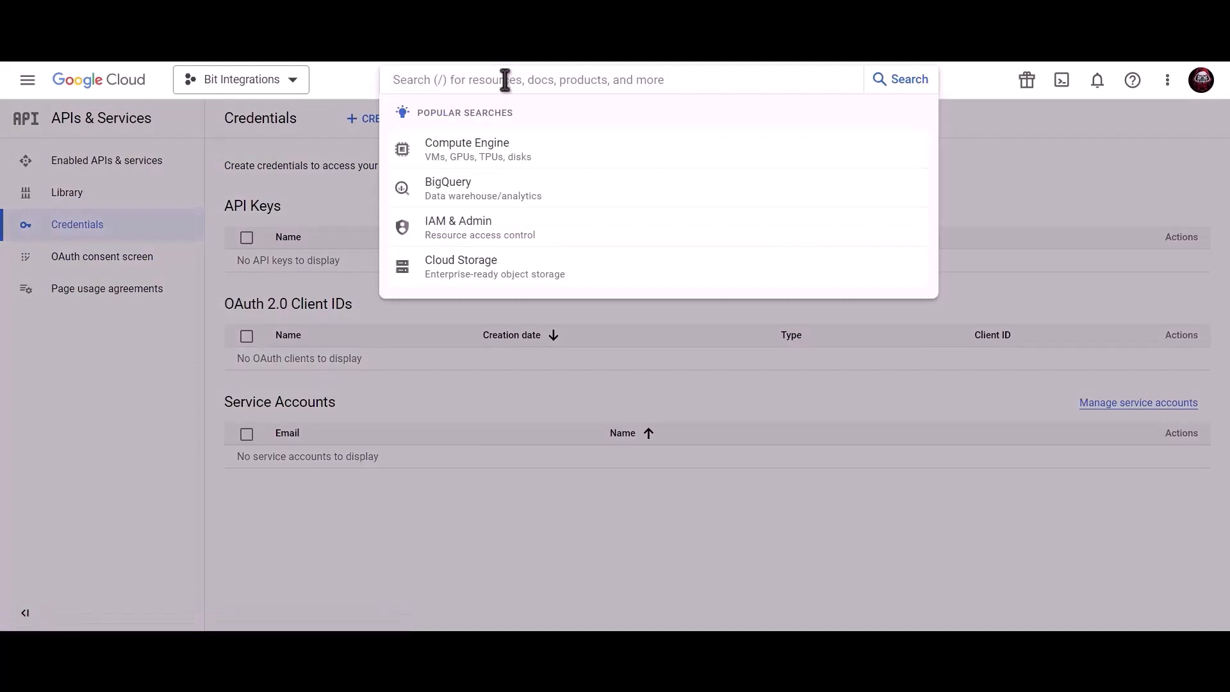
text(google calendar aoi)
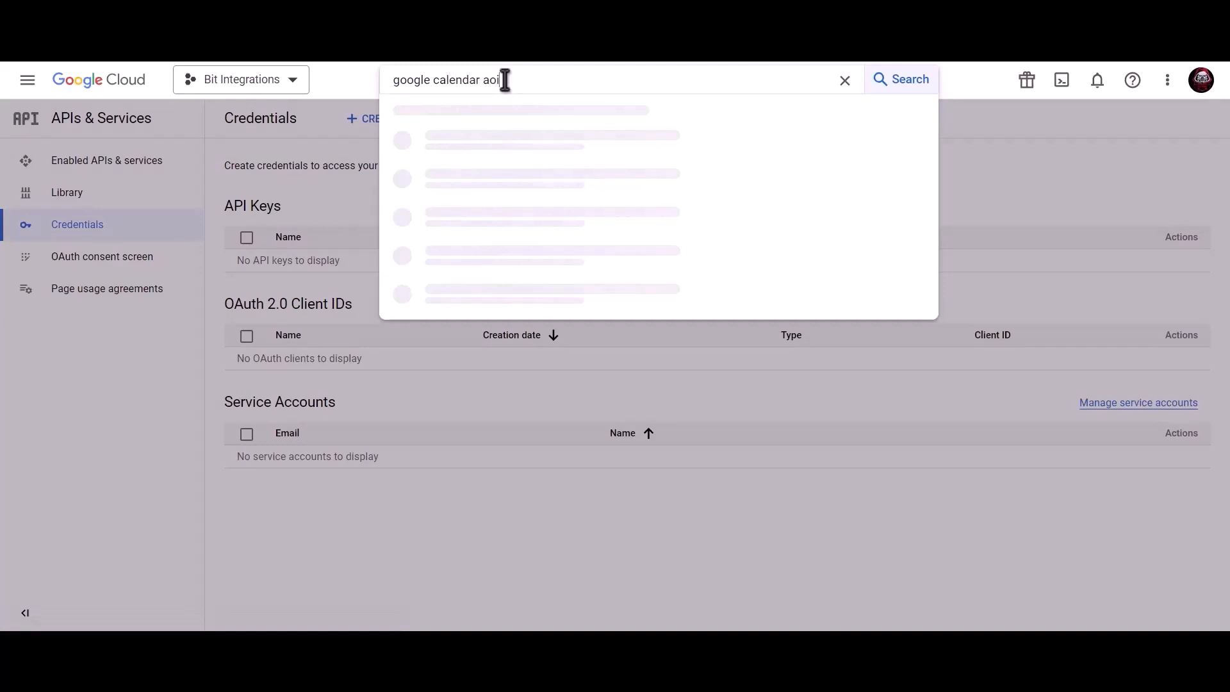
key(BackSpace)
key(BackSpace)
text(pi)
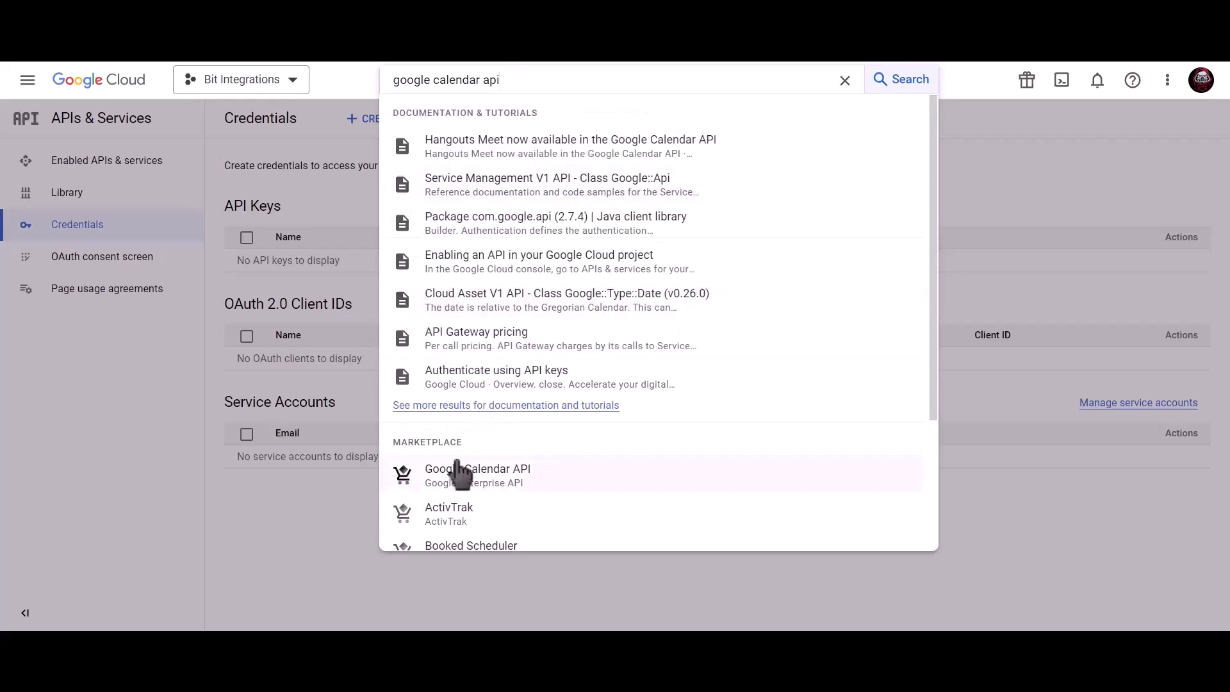
click(513, 485)
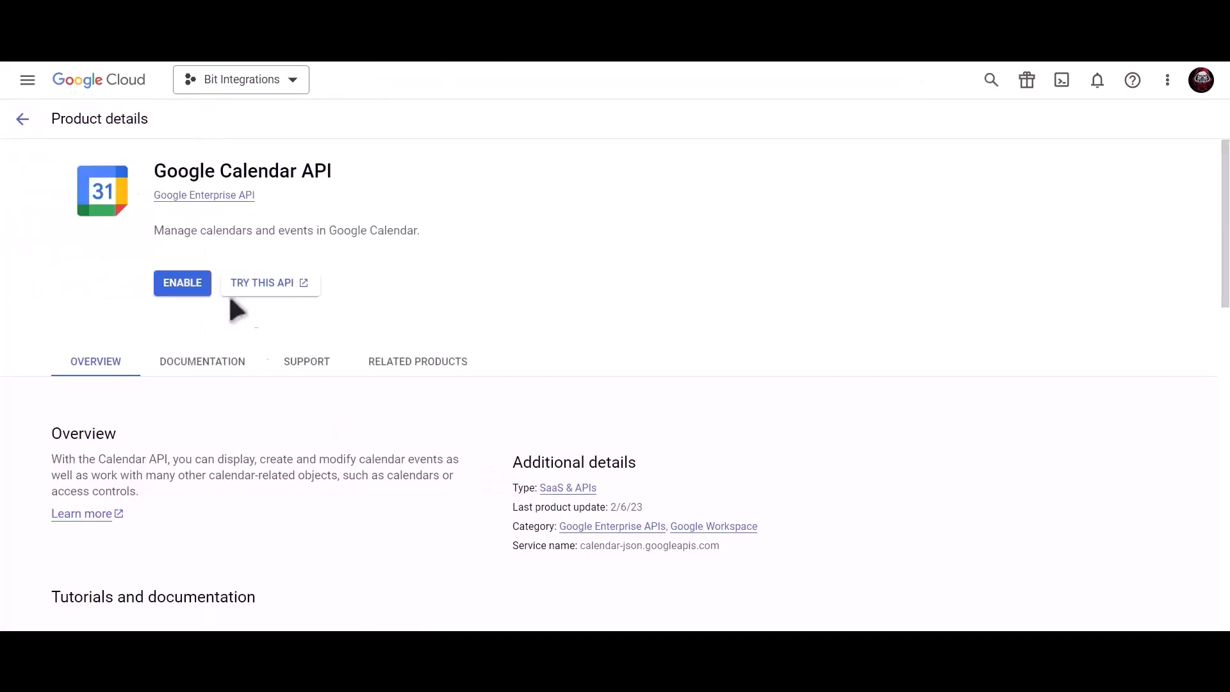
click(185, 289)
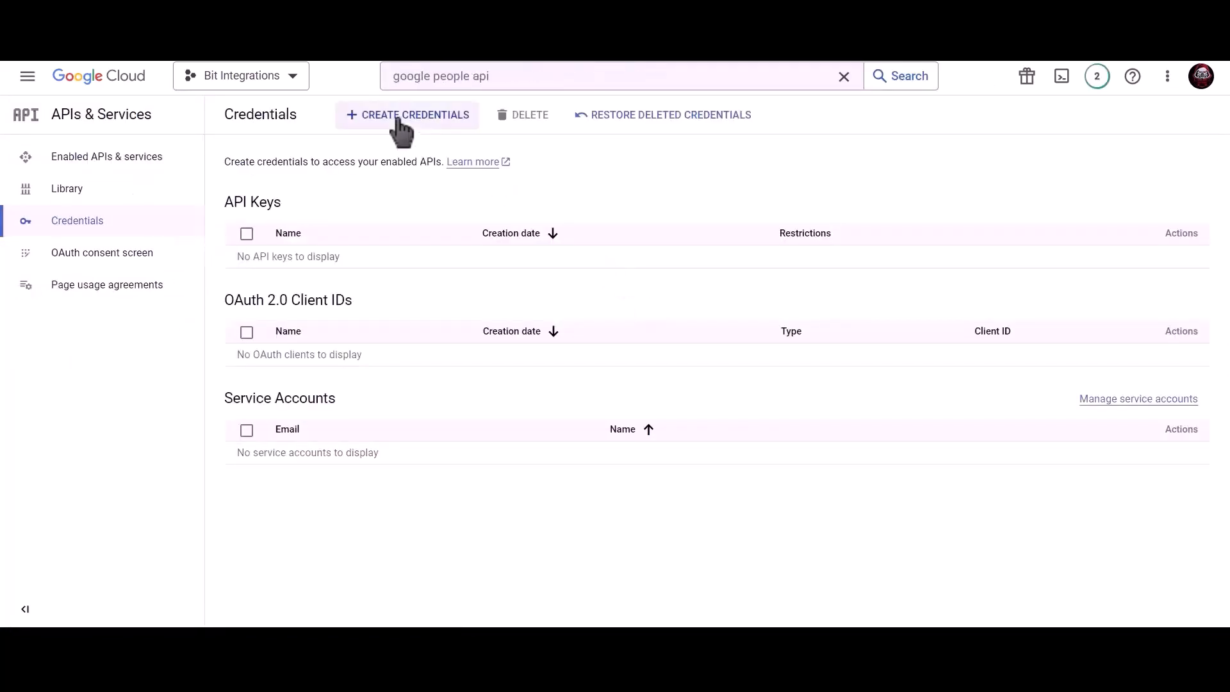
- Start a Web application OAuth client ID named Bit Integrations and add an empty JavaScript origin entry
click(417, 125)
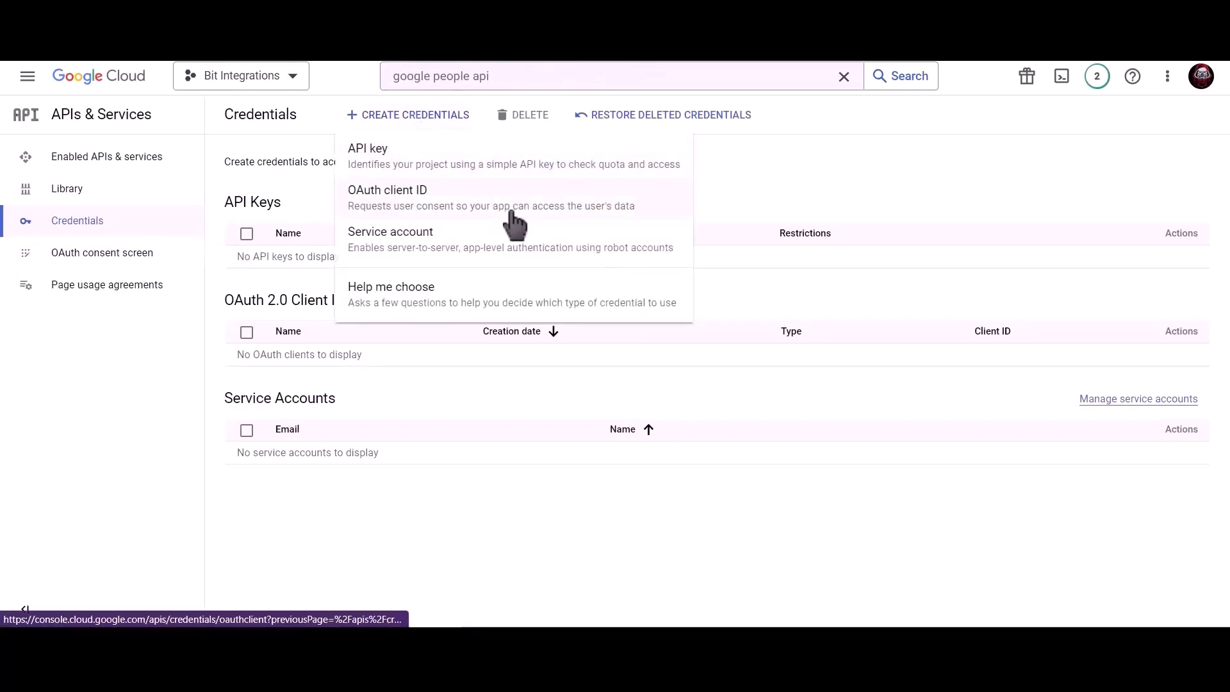
click(514, 214)
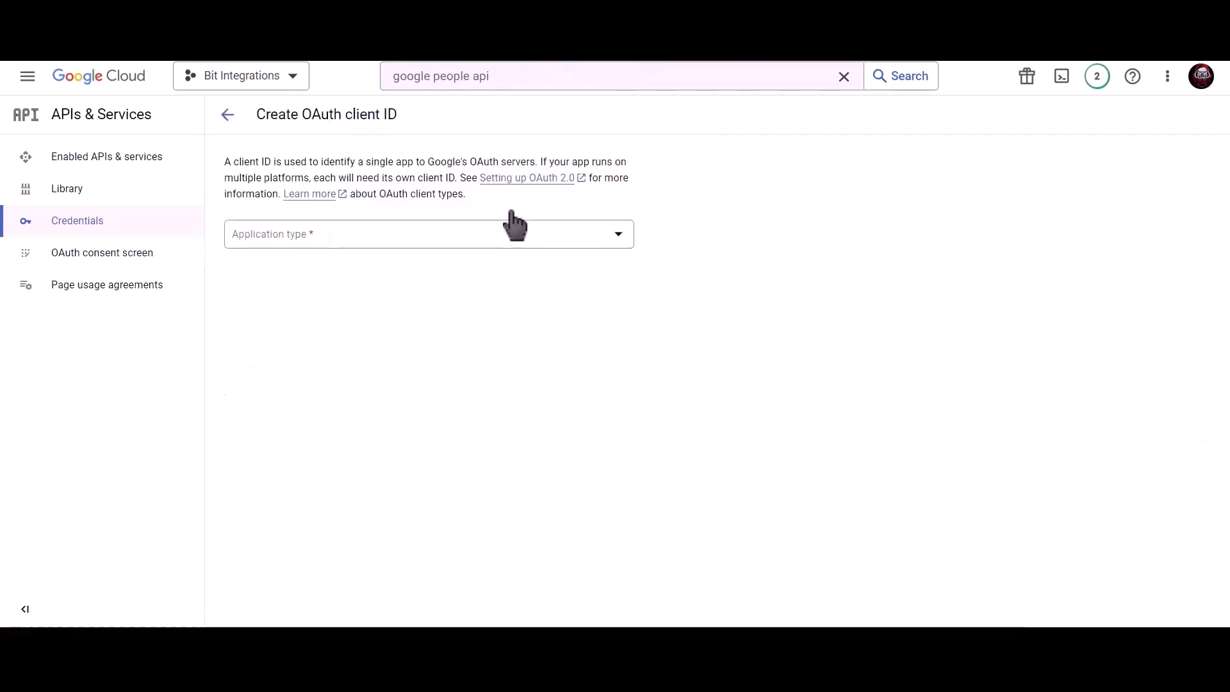
click(381, 243)
click(320, 248)
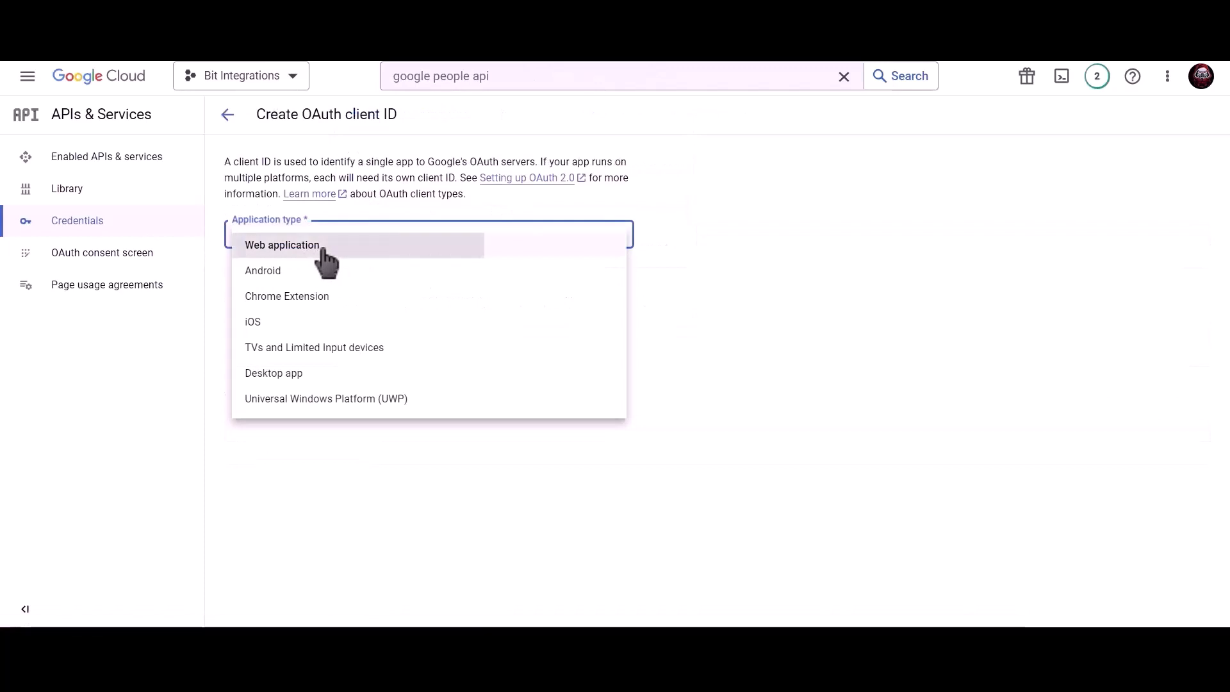
click(317, 276)
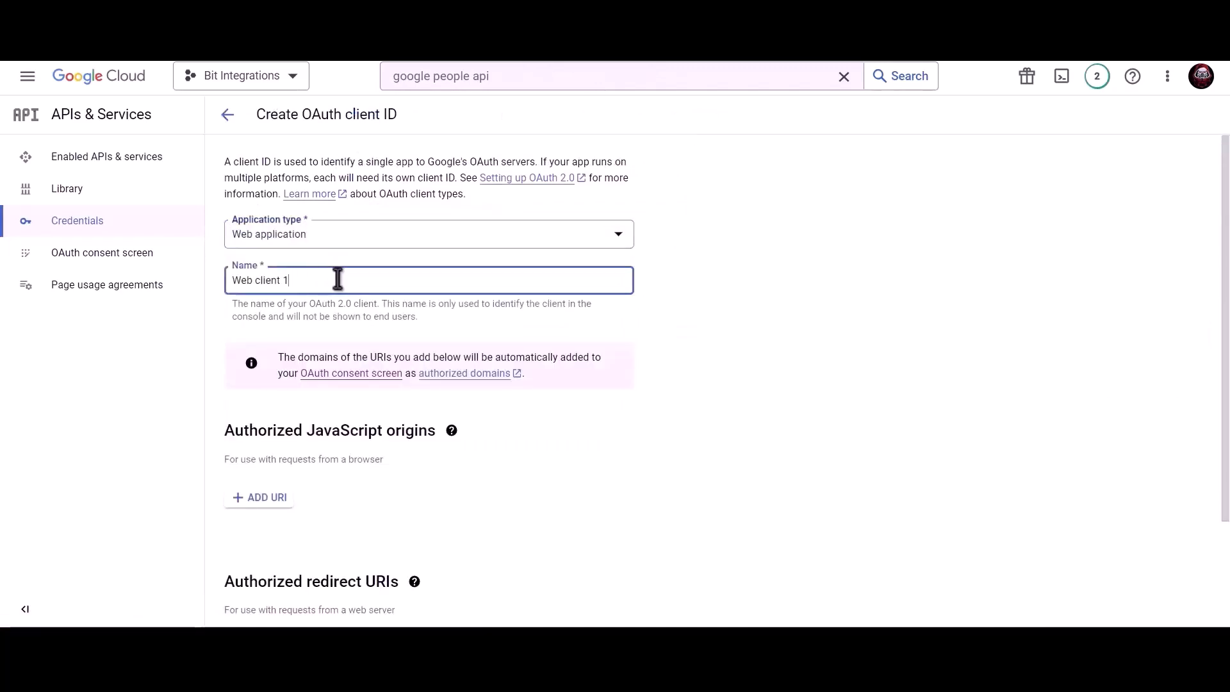
triple_click(359, 280)
text(Bit Integrations)
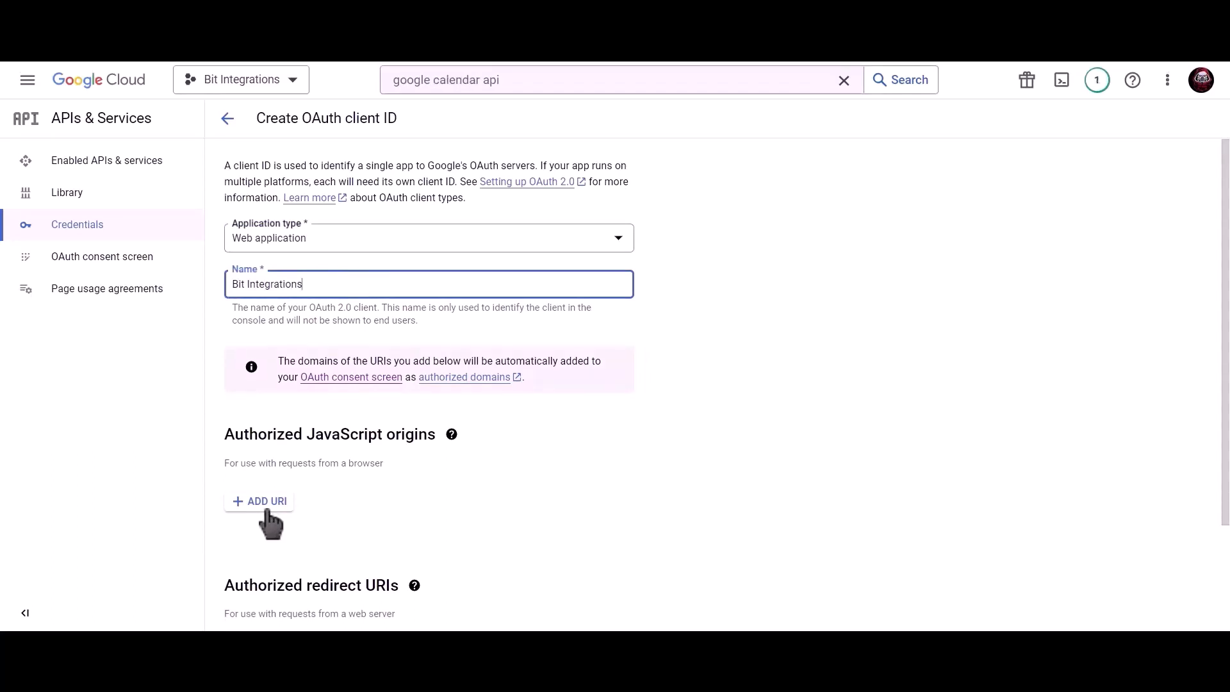
click(264, 499)
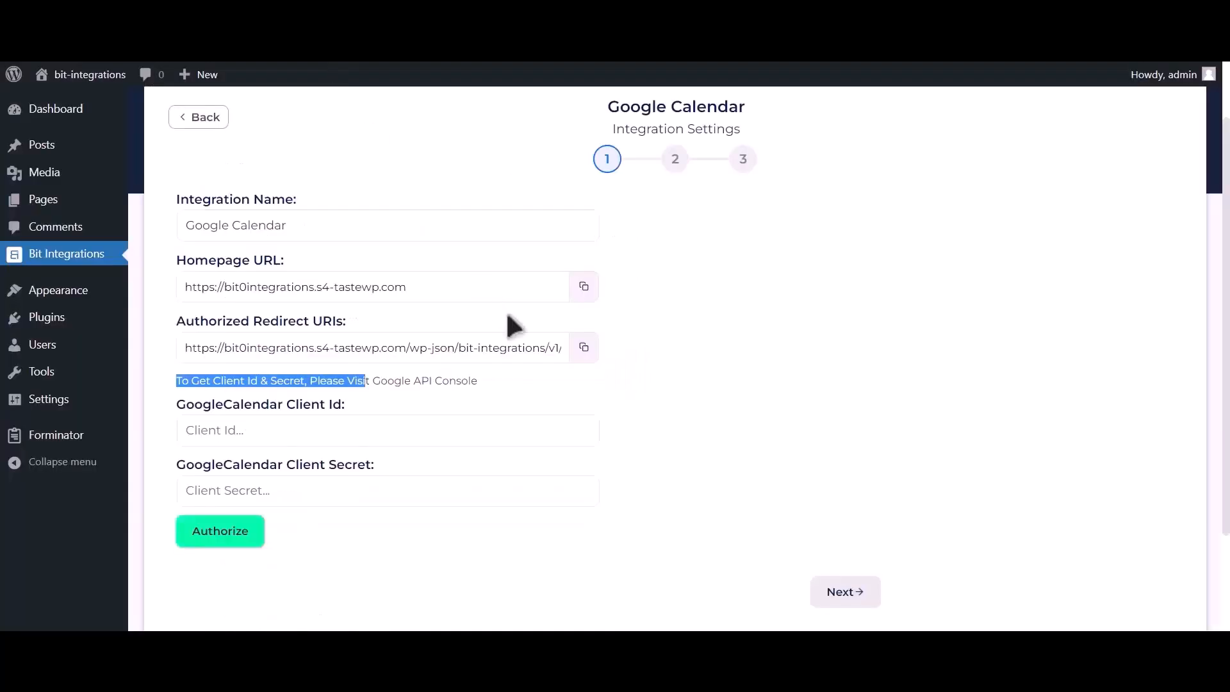
- Set the WordPress site's homepage URL as the authorized JavaScript origin
click(582, 286)
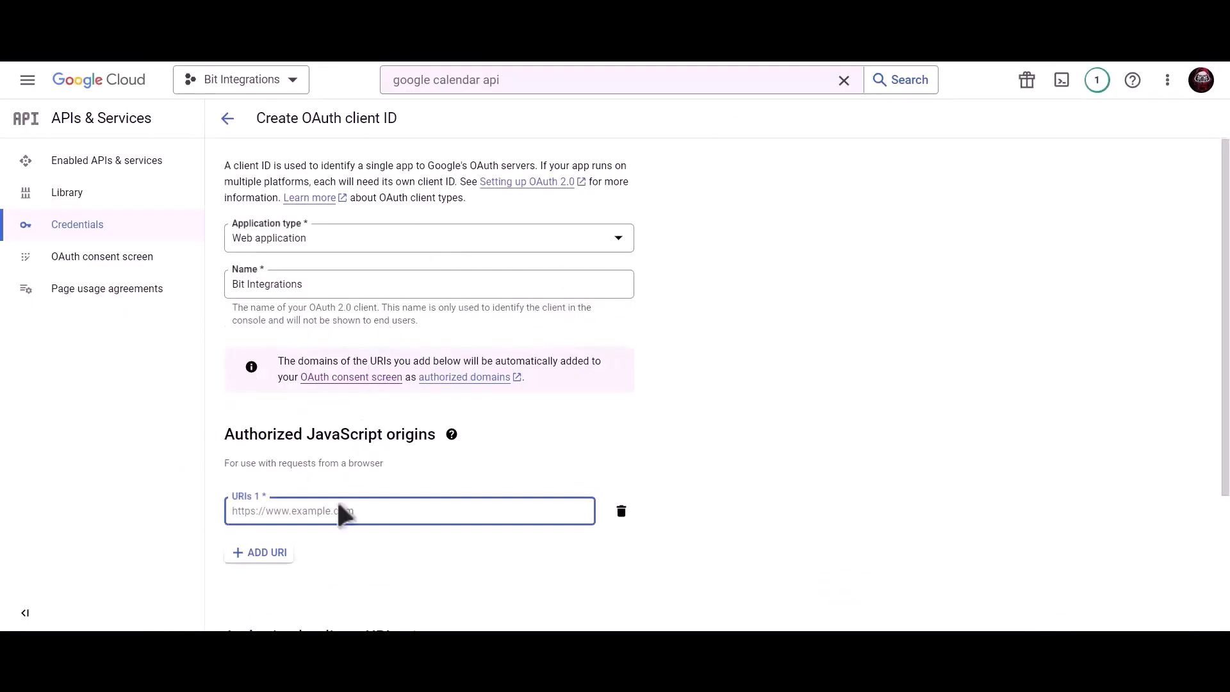
click(336, 510)
key(ctrl+v)
scroll(378, 468, down, 3)
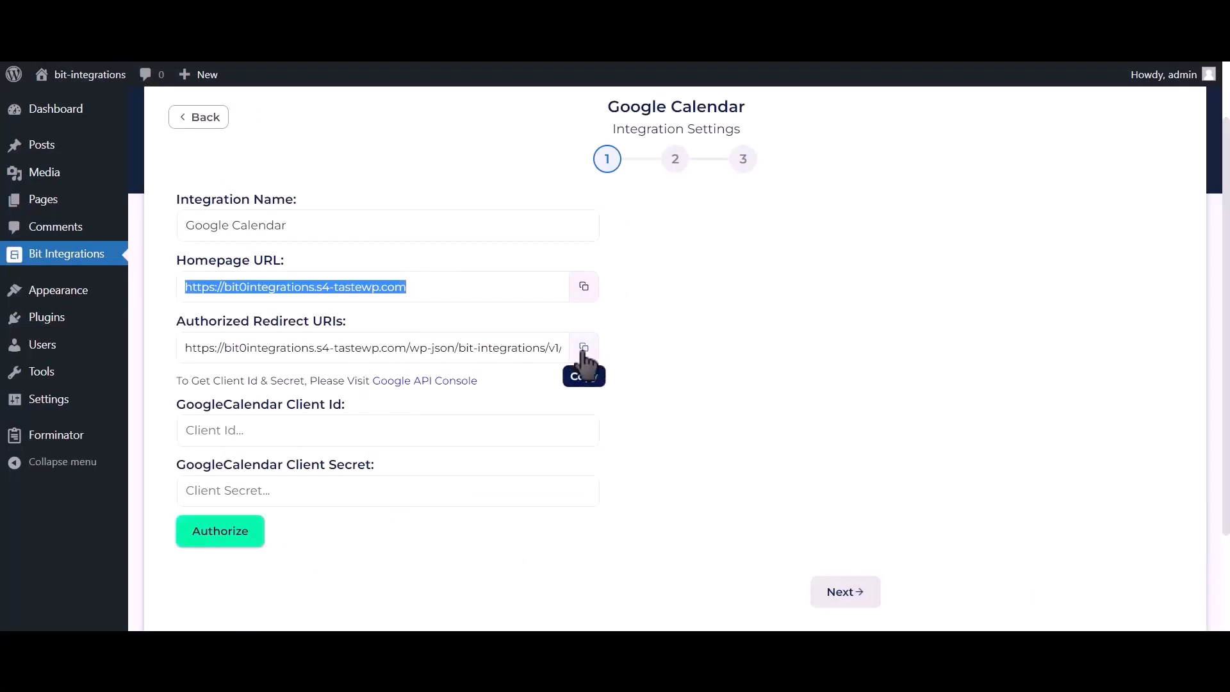
- Add the plugin's redirect URI as an authorized redirect URI and create the client
click(584, 349)
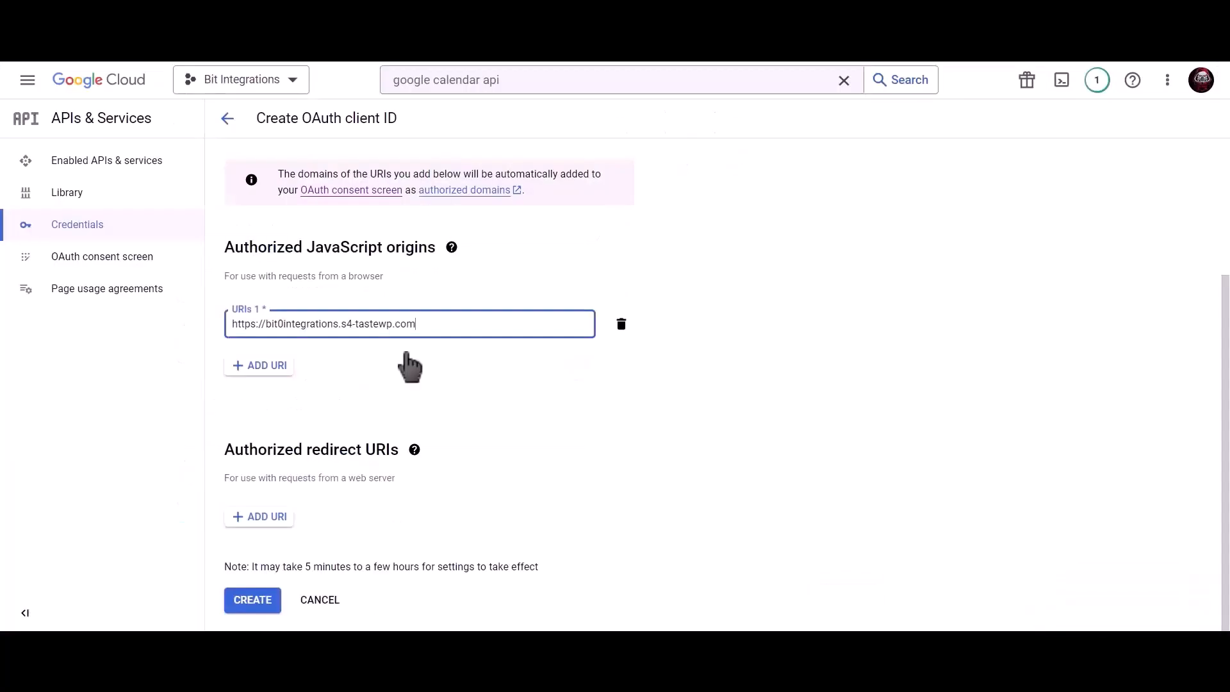
click(289, 522)
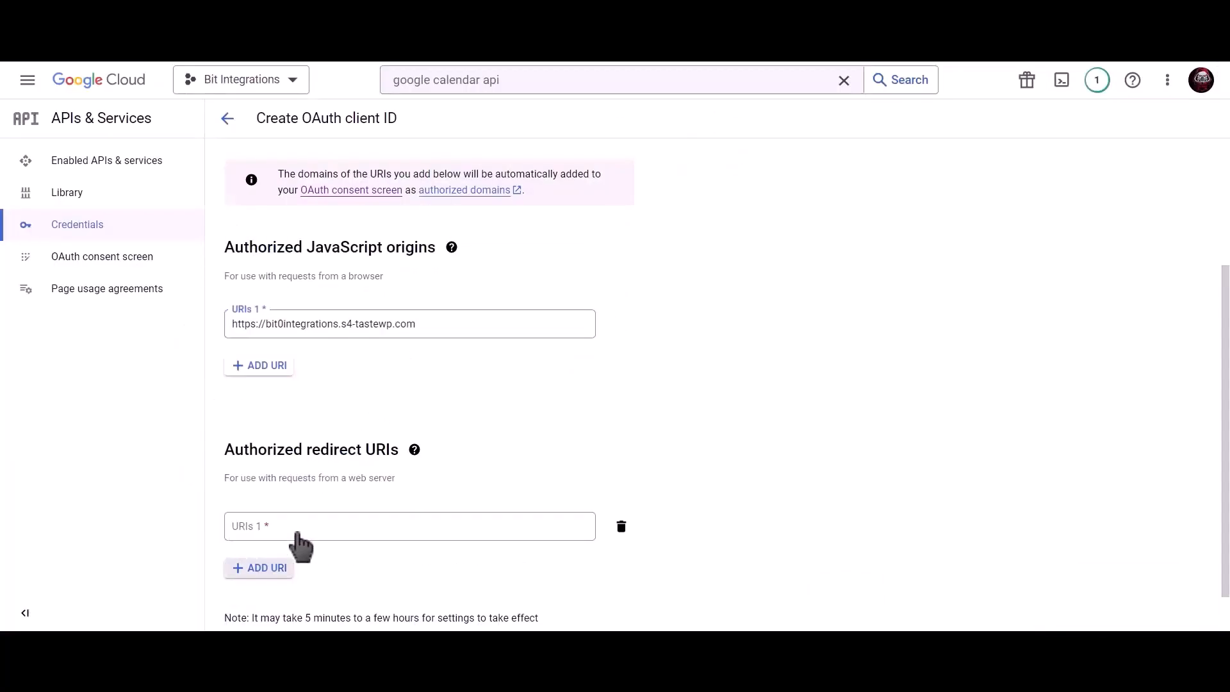
key(ctrl+v)
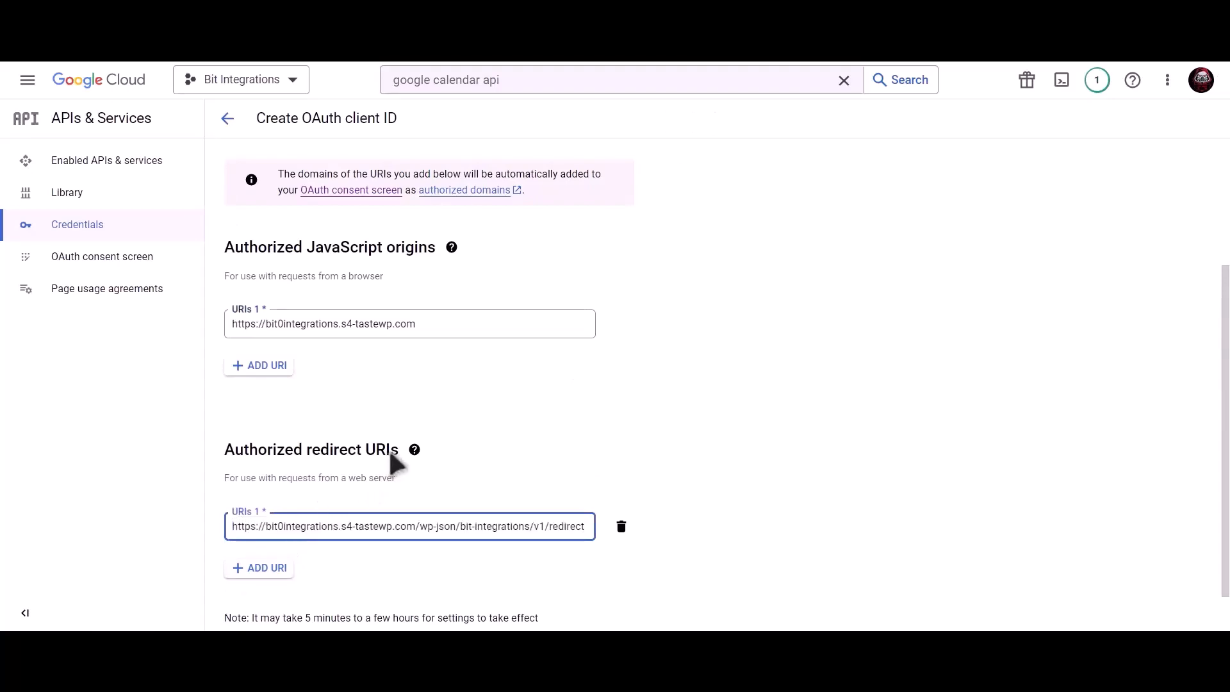
scroll(385, 455, down, 1)
click(256, 602)
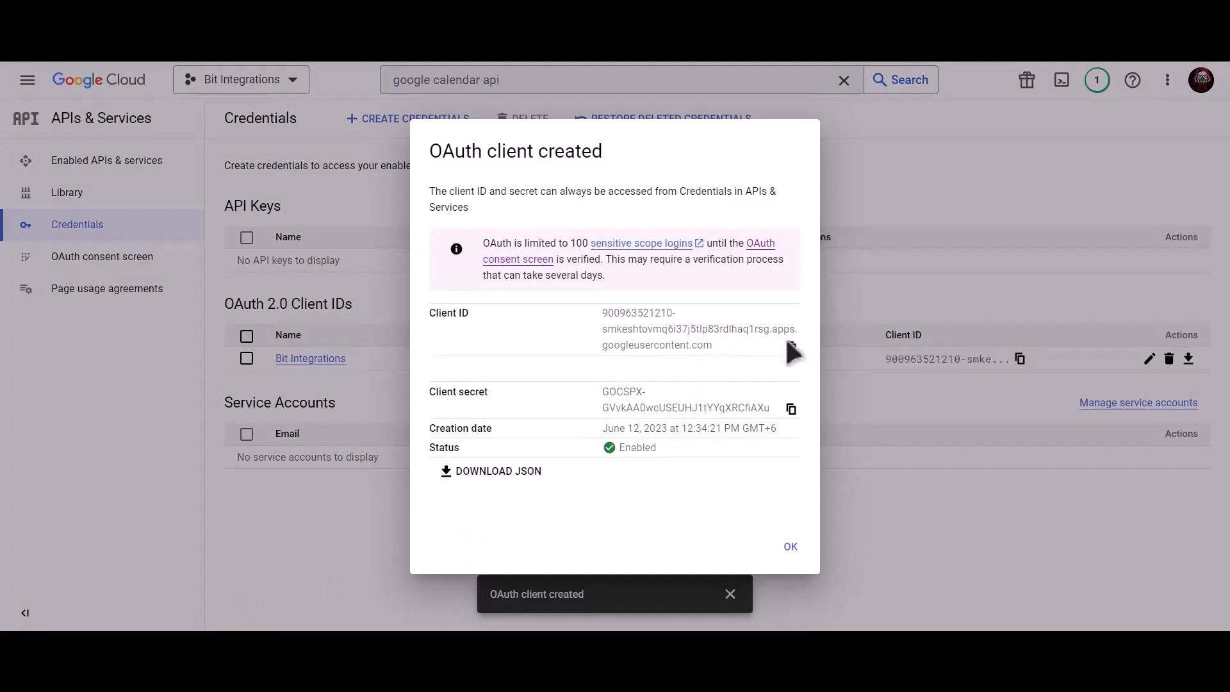
- Copy the new client ID and secret into Bit Integrations' Google Calendar fields and authorize
click(792, 349)
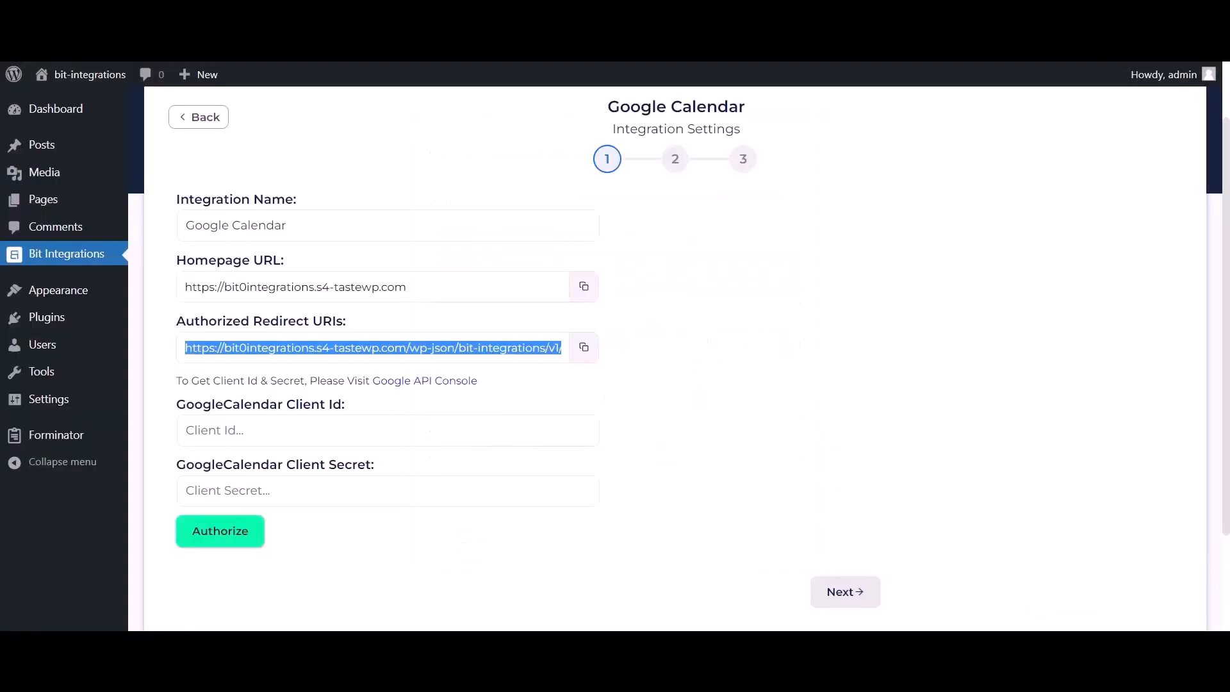
click(269, 431)
key(ctrl+v)
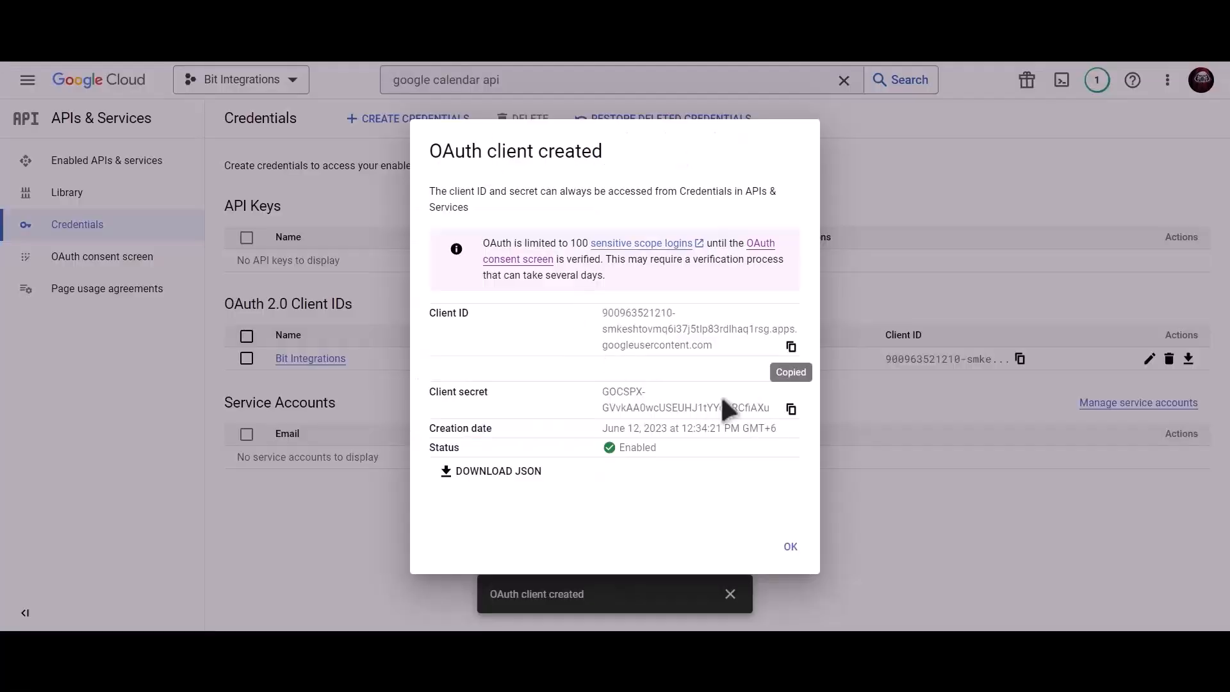
click(791, 410)
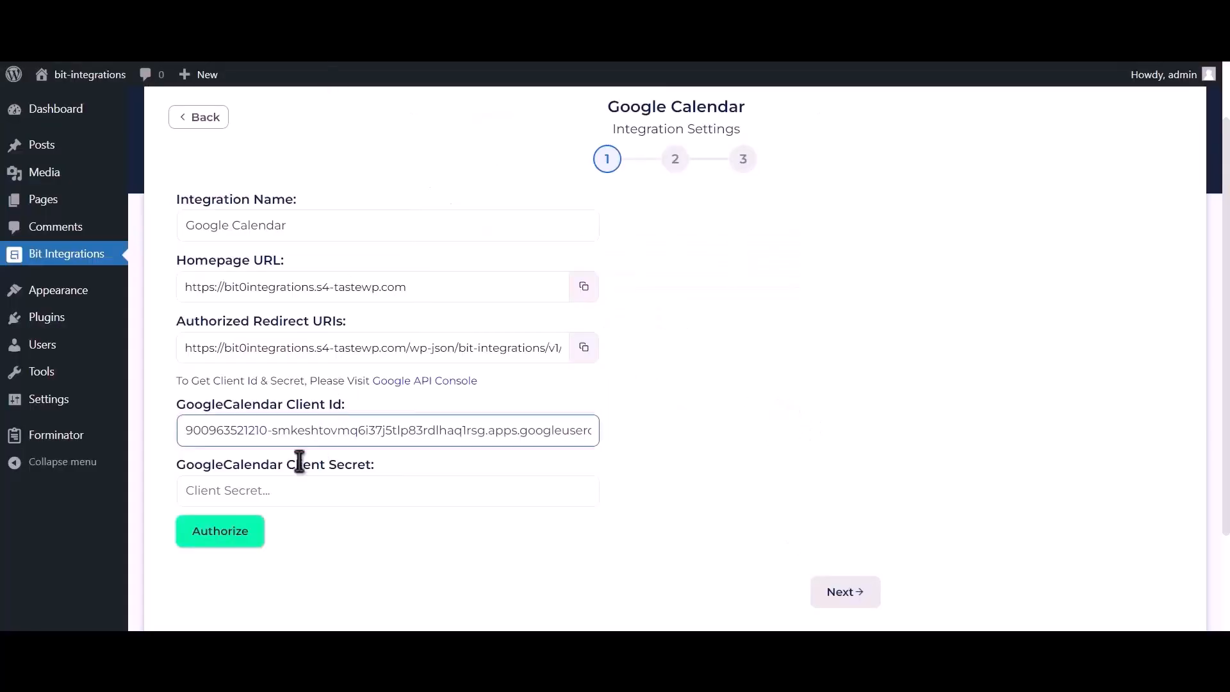
click(298, 488)
key(ctrl+v)
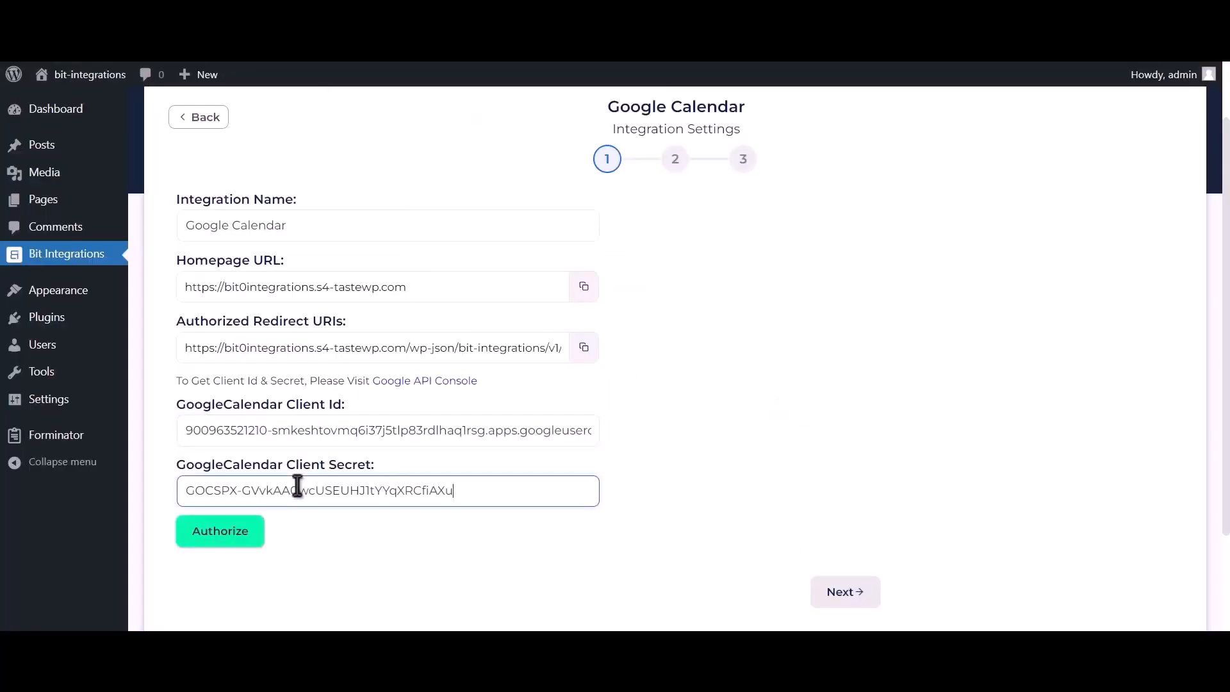
click(234, 537)
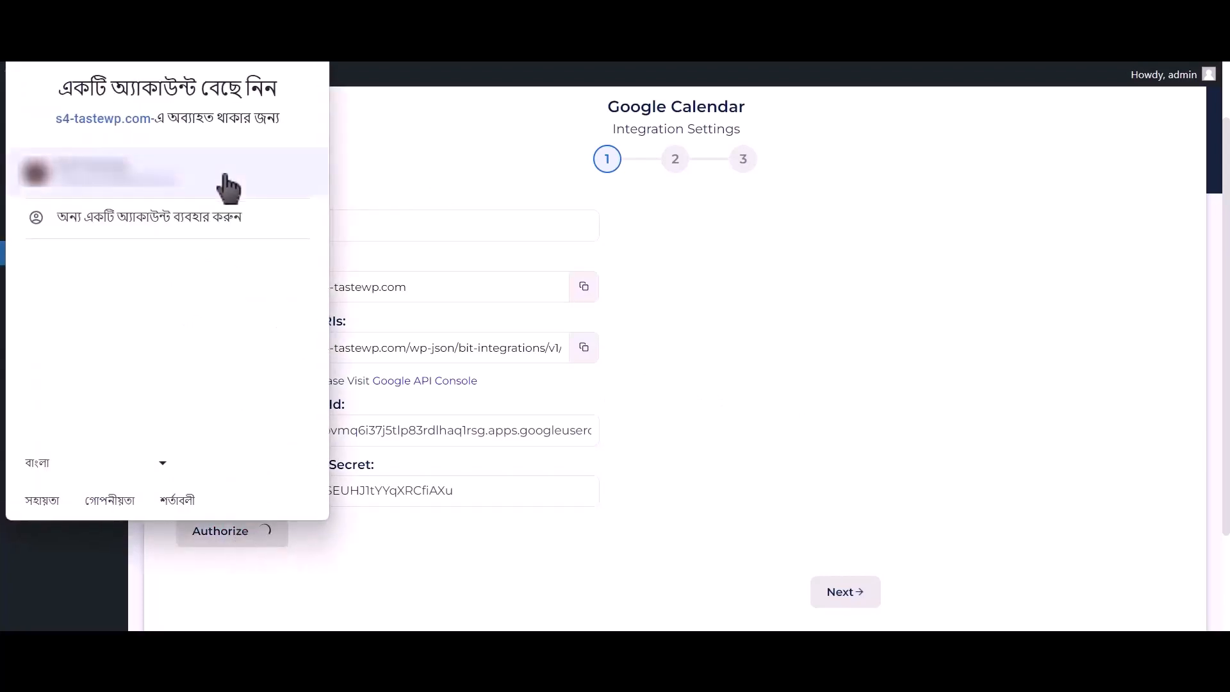
- Pick the Google account, bypass the unverified-app warning for s4-tastewp.com, and grant access
click(232, 185)
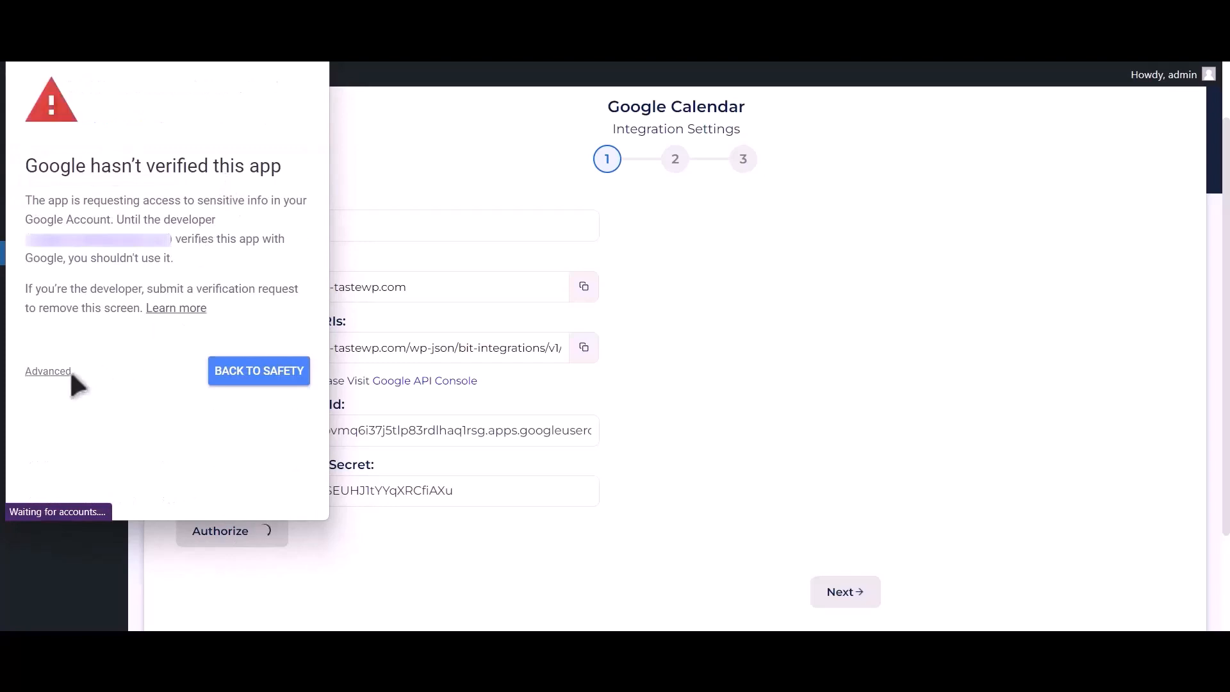
click(50, 372)
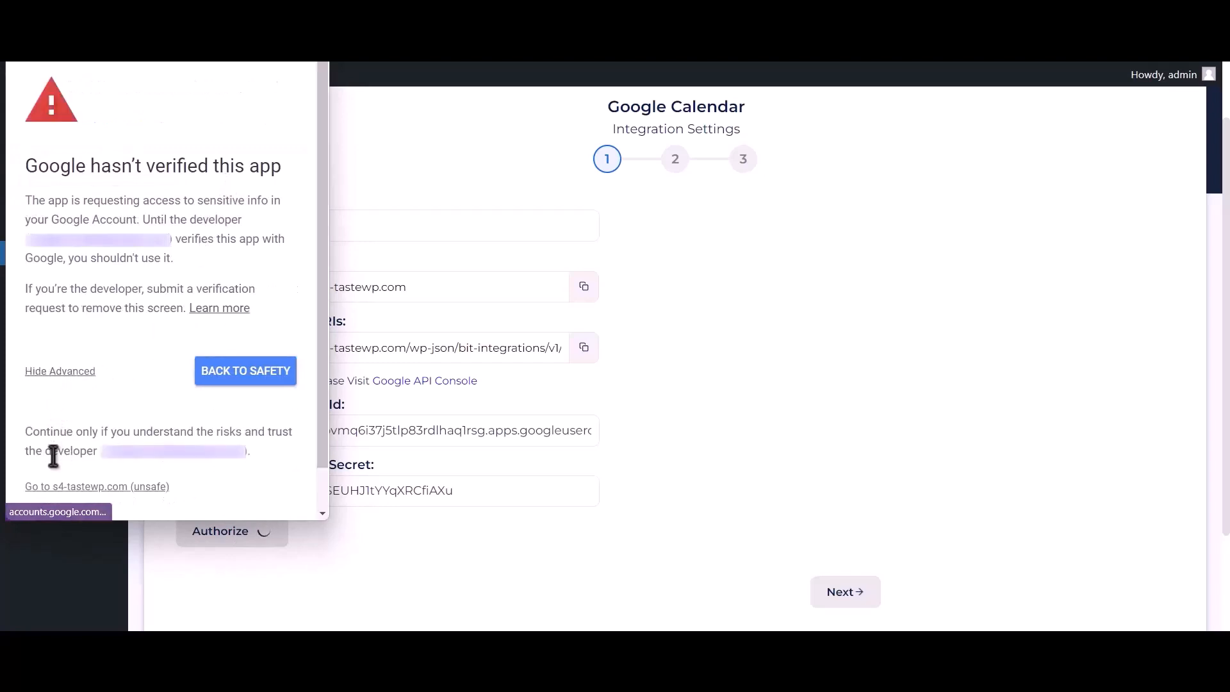
click(90, 487)
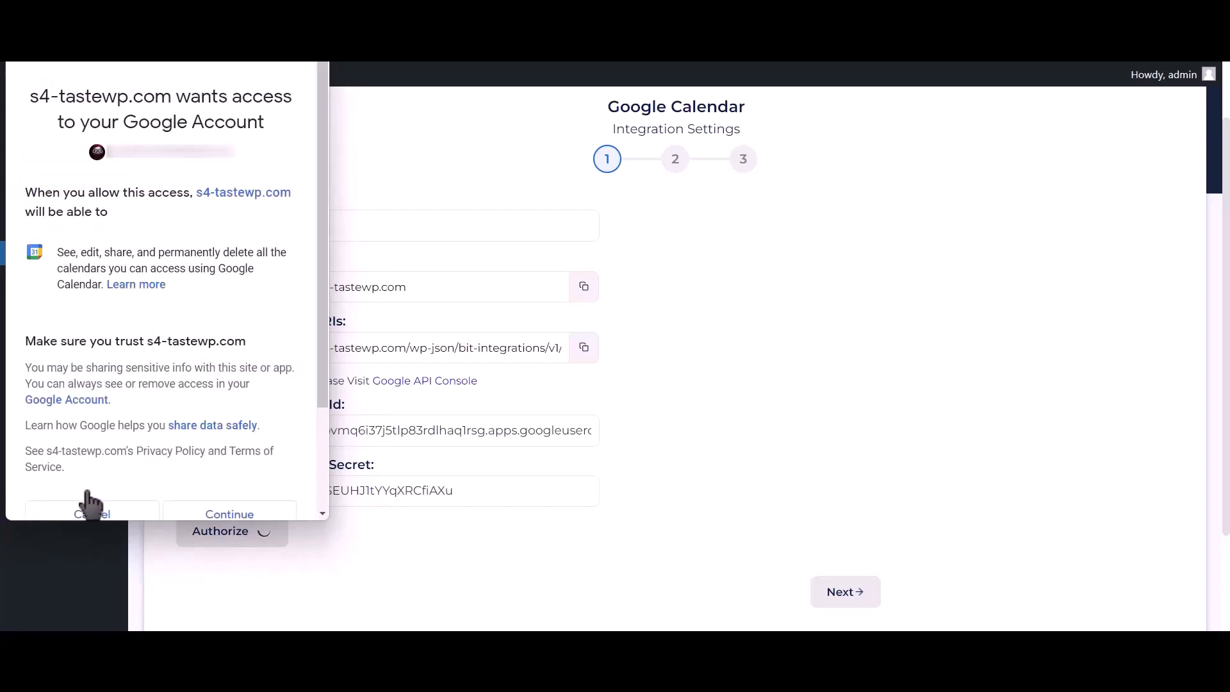
click(257, 513)
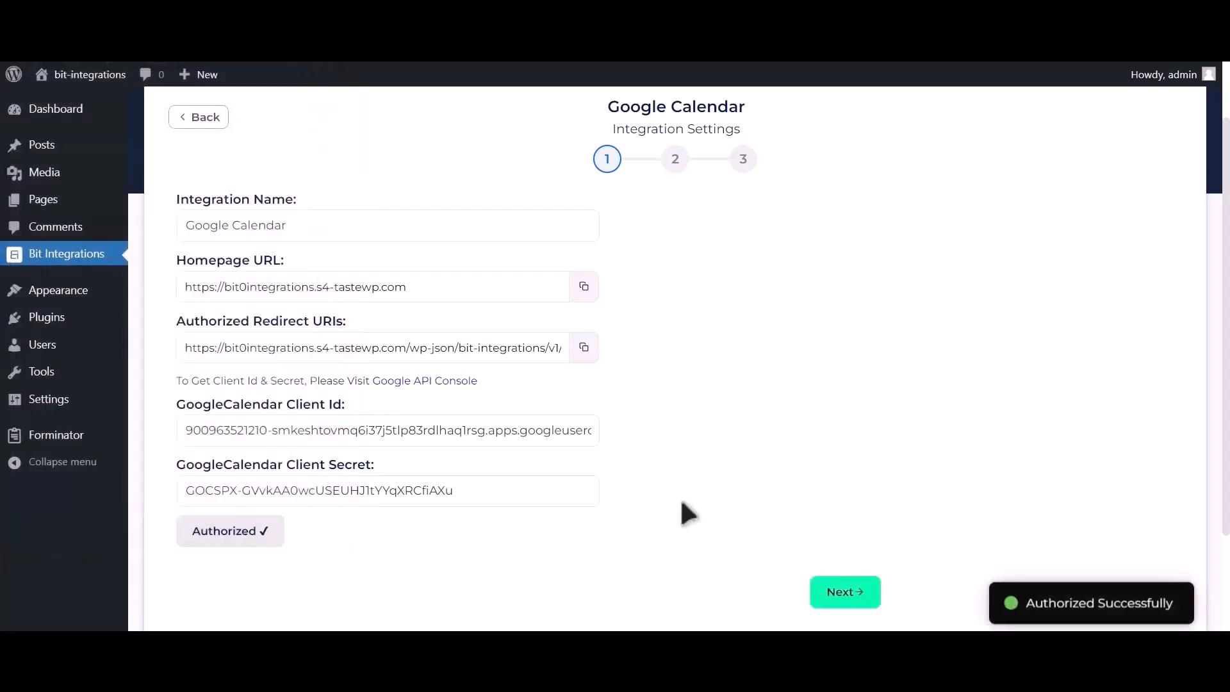
drag(1024, 595, 1174, 599)
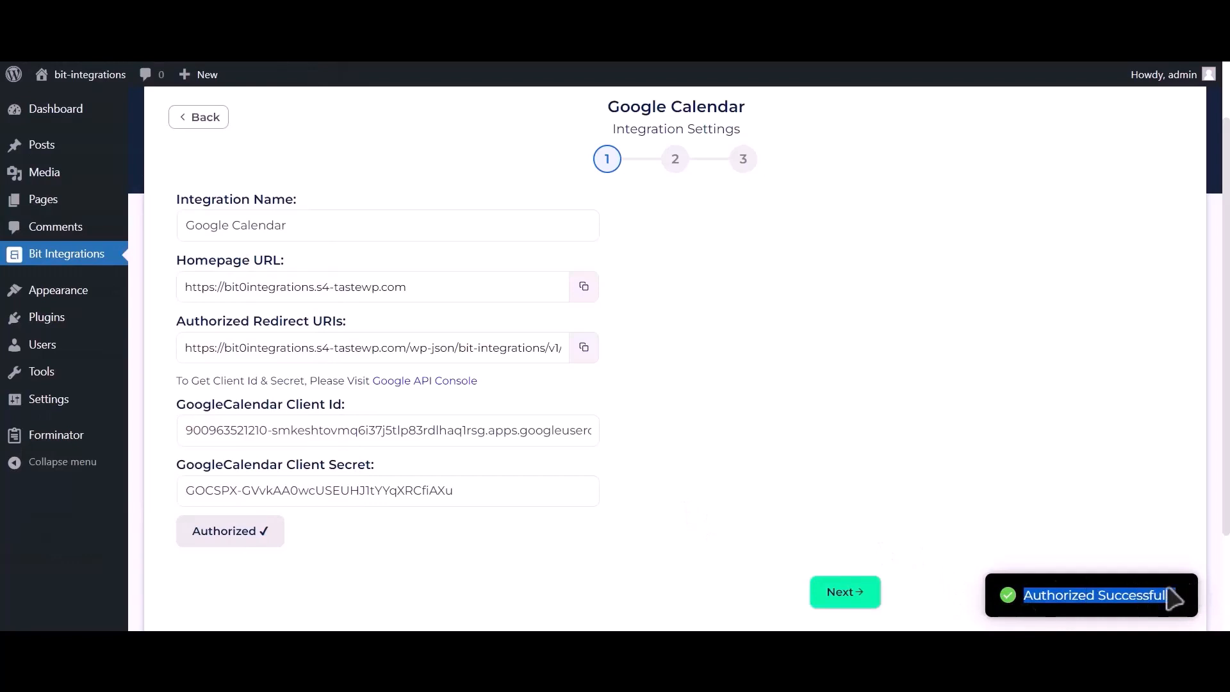
- On the mapping step, select the Bit Integrations (owner) calendar and Asia/Dhaka time zone
click(855, 602)
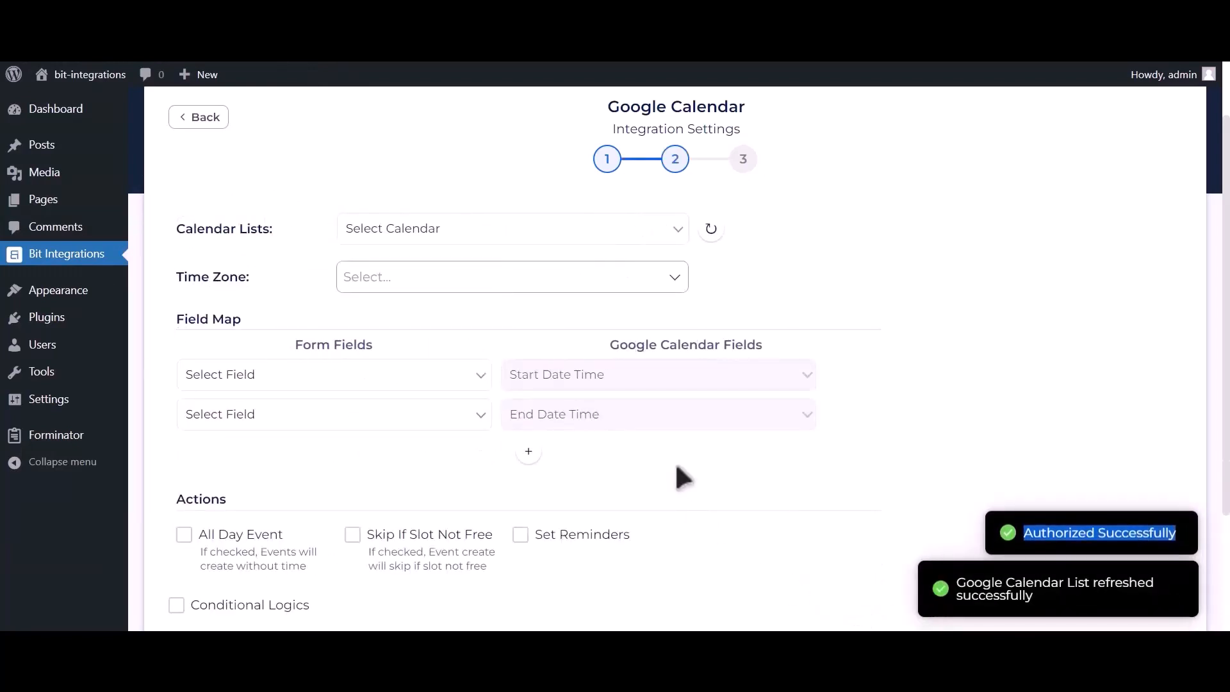
click(482, 230)
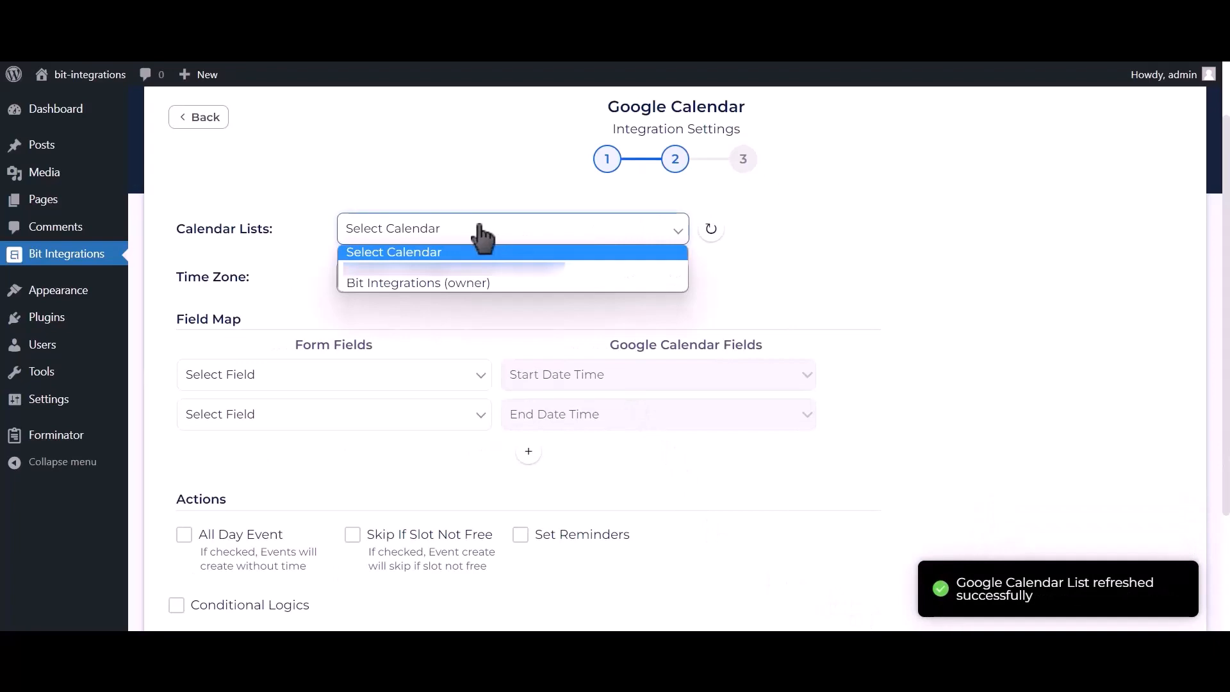
click(471, 282)
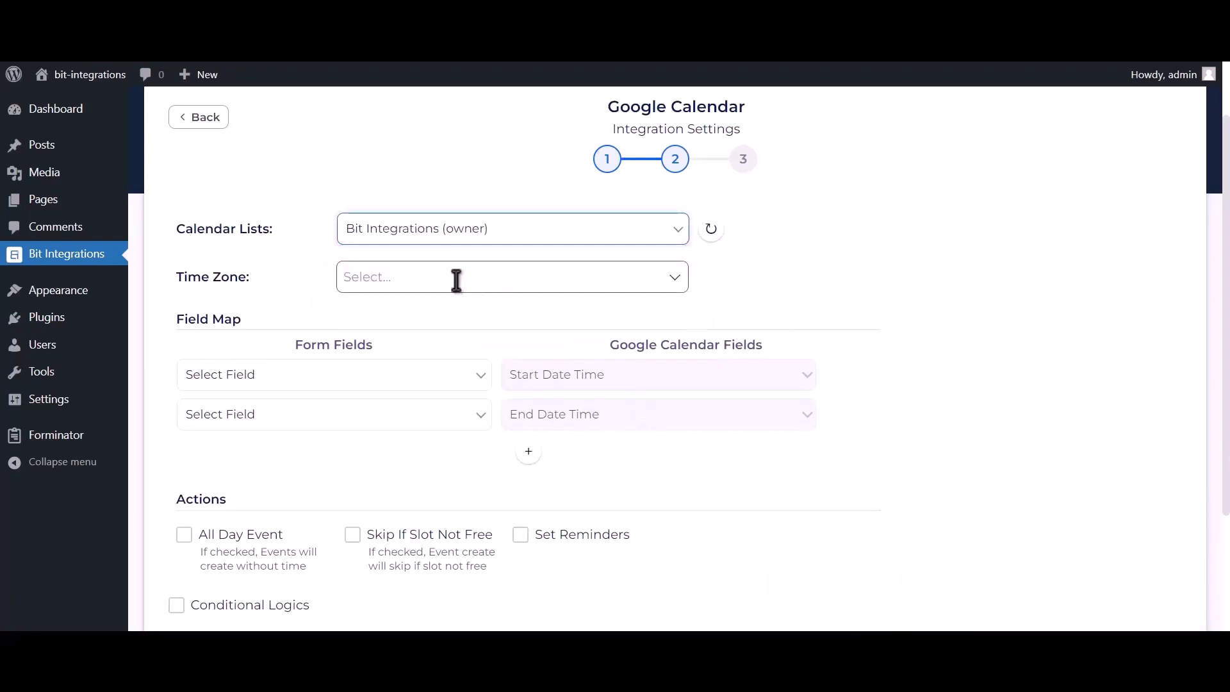
click(456, 280)
text(dhaka)
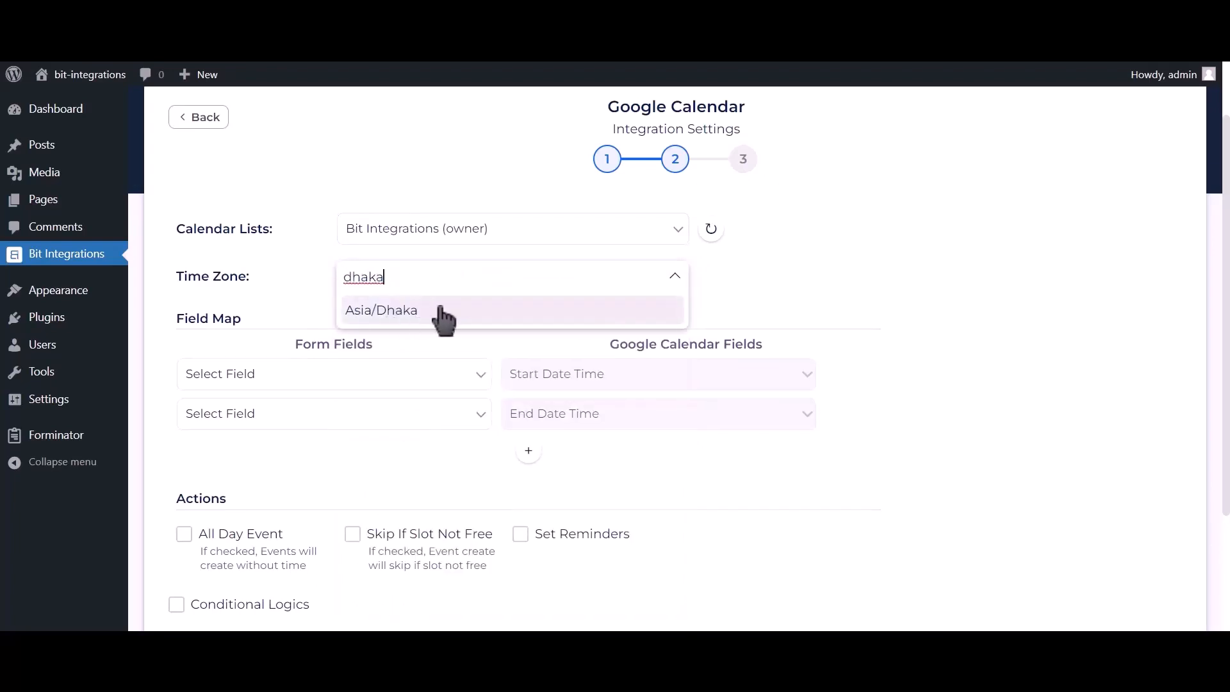
click(440, 314)
scroll(448, 353, up, 2)
scroll(465, 388, down, 2)
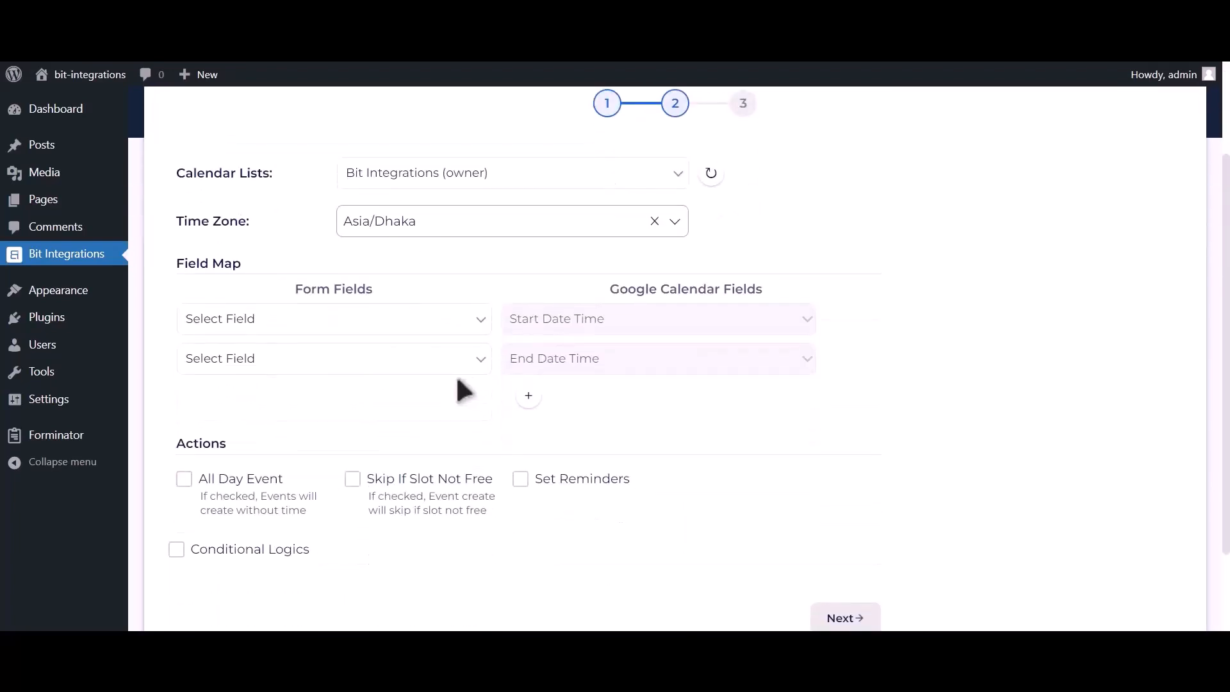
- Map the form's Date-1 field to both the event start and end times
click(362, 320)
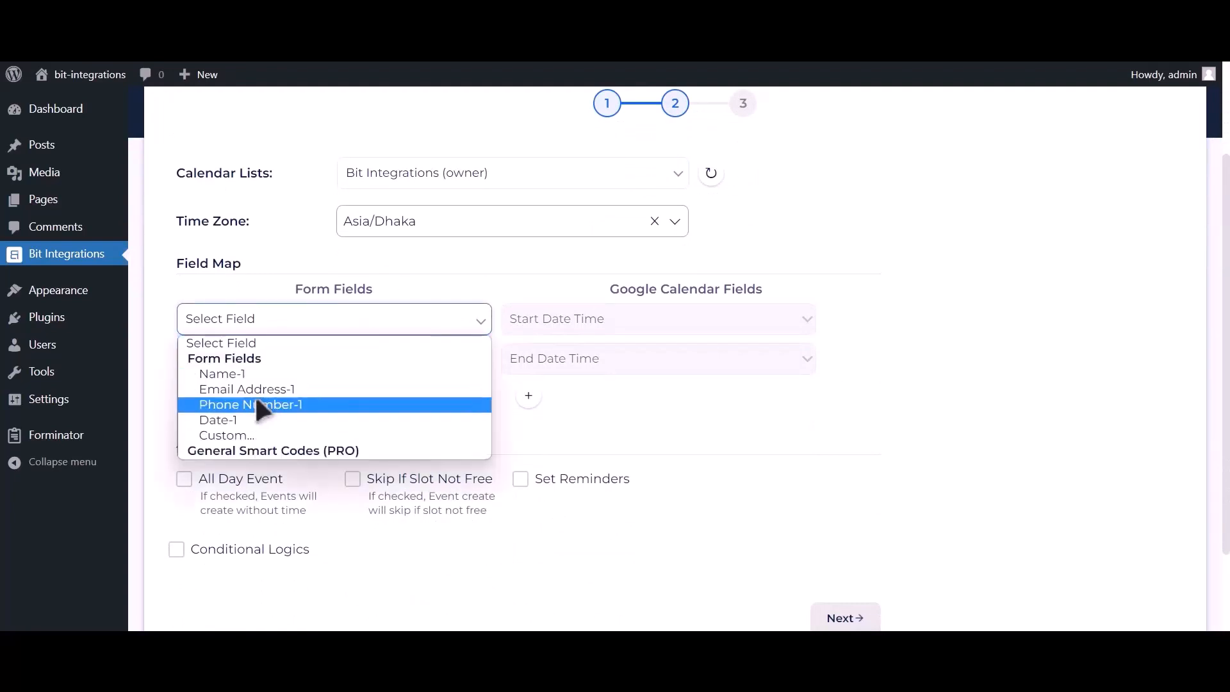
click(238, 420)
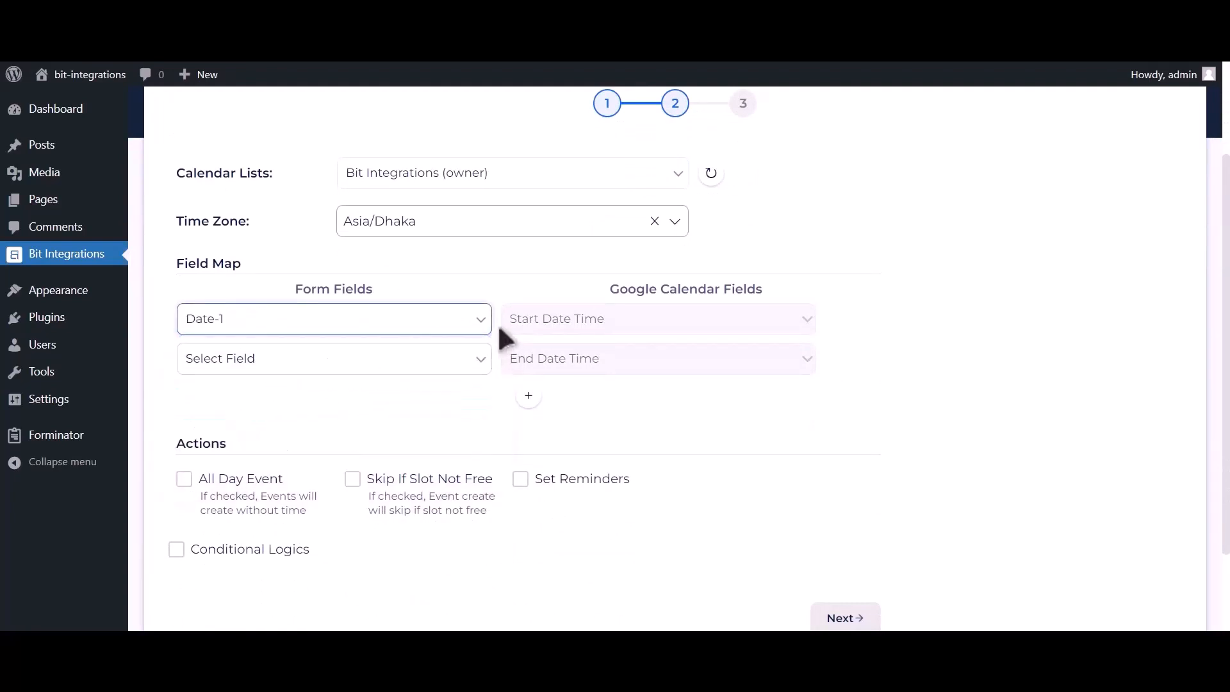
click(410, 362)
click(267, 460)
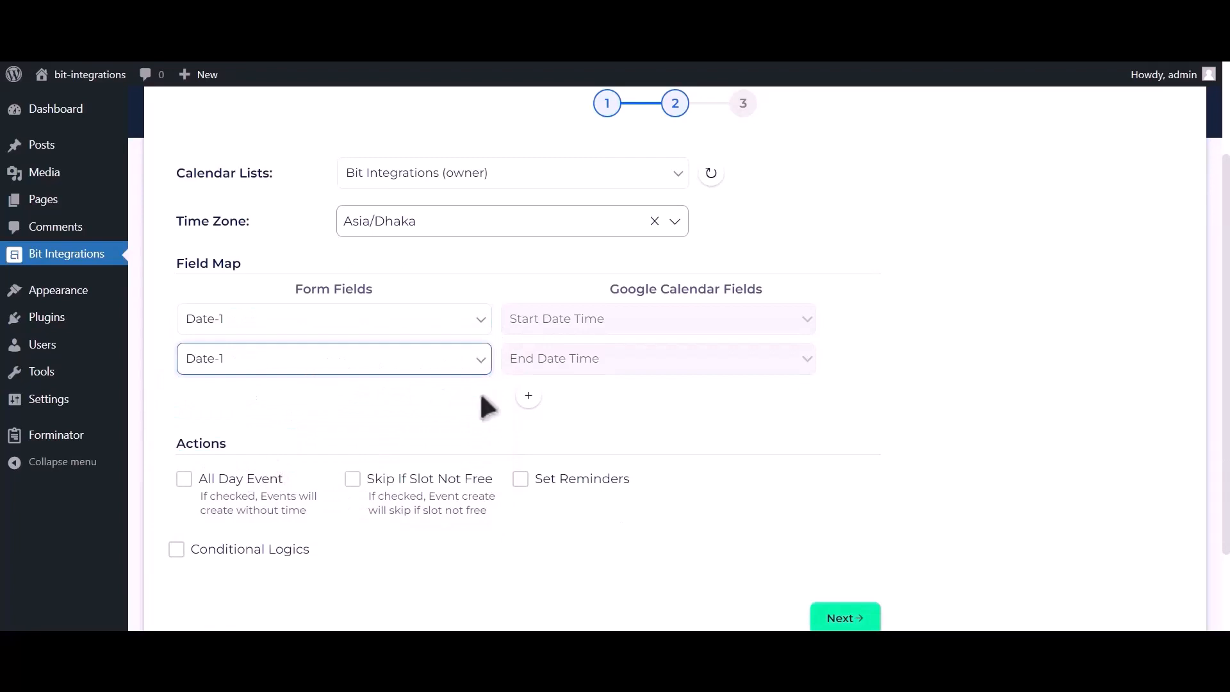
- Add mapping rows sending Email Address-1 to Description and Name-1 to the event Title
click(529, 397)
click(308, 397)
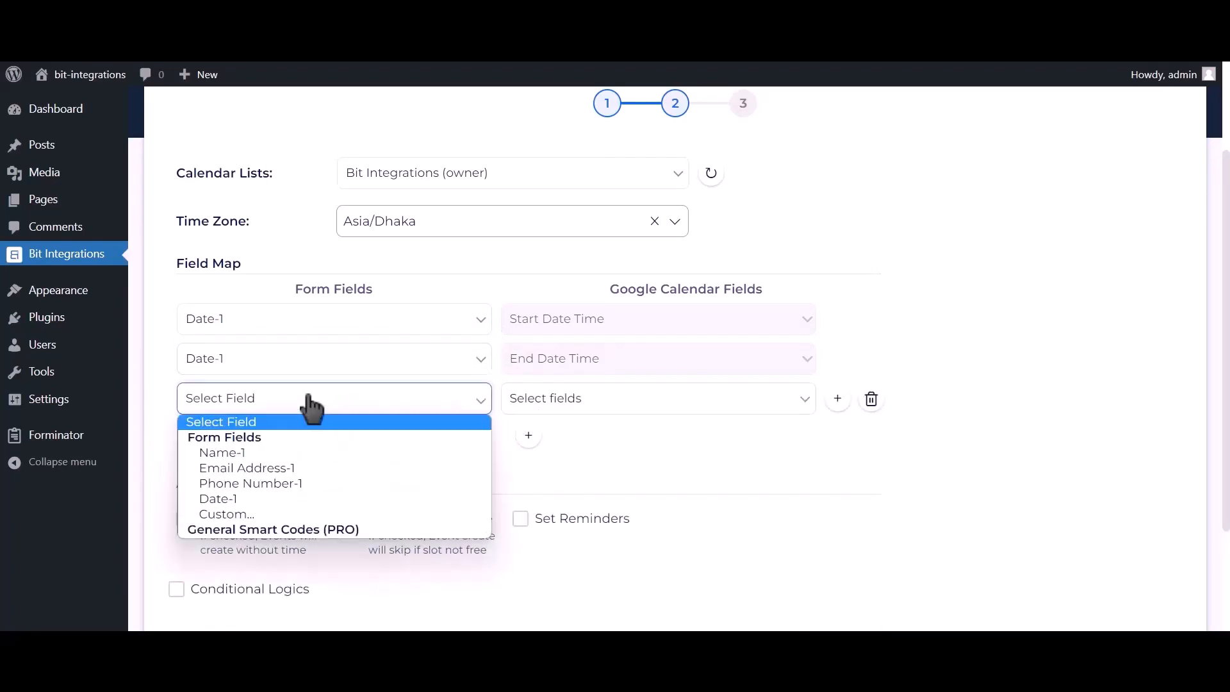
click(262, 466)
click(526, 404)
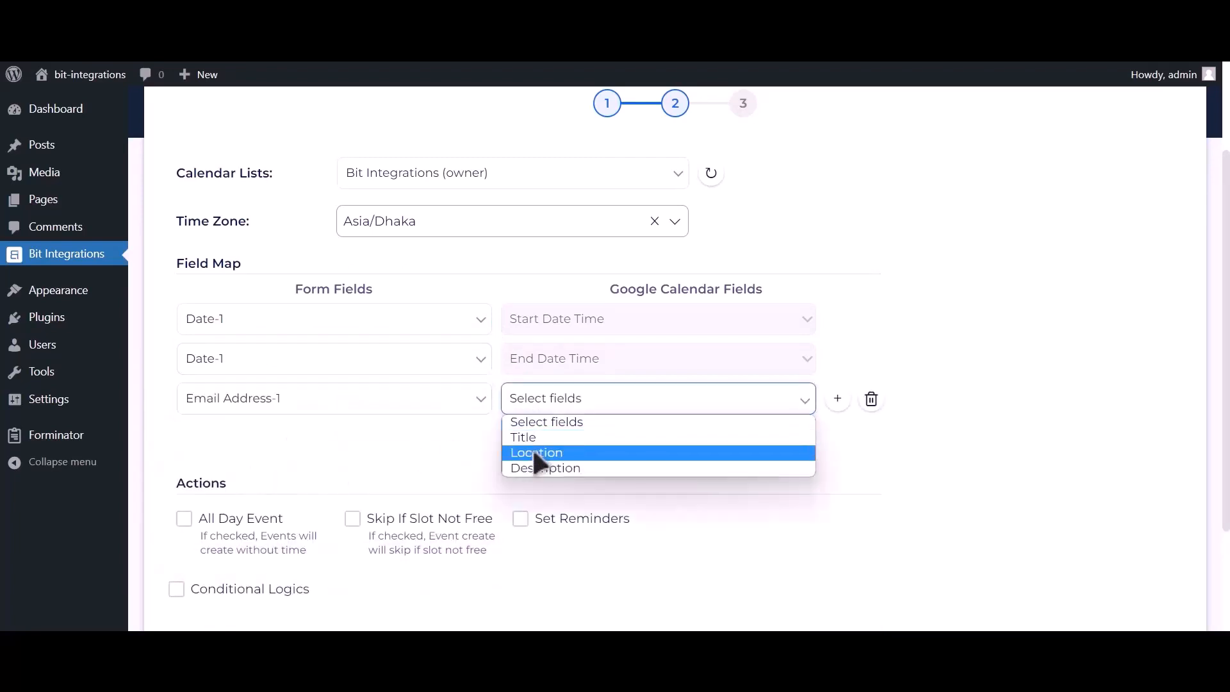
click(532, 465)
click(528, 435)
click(314, 437)
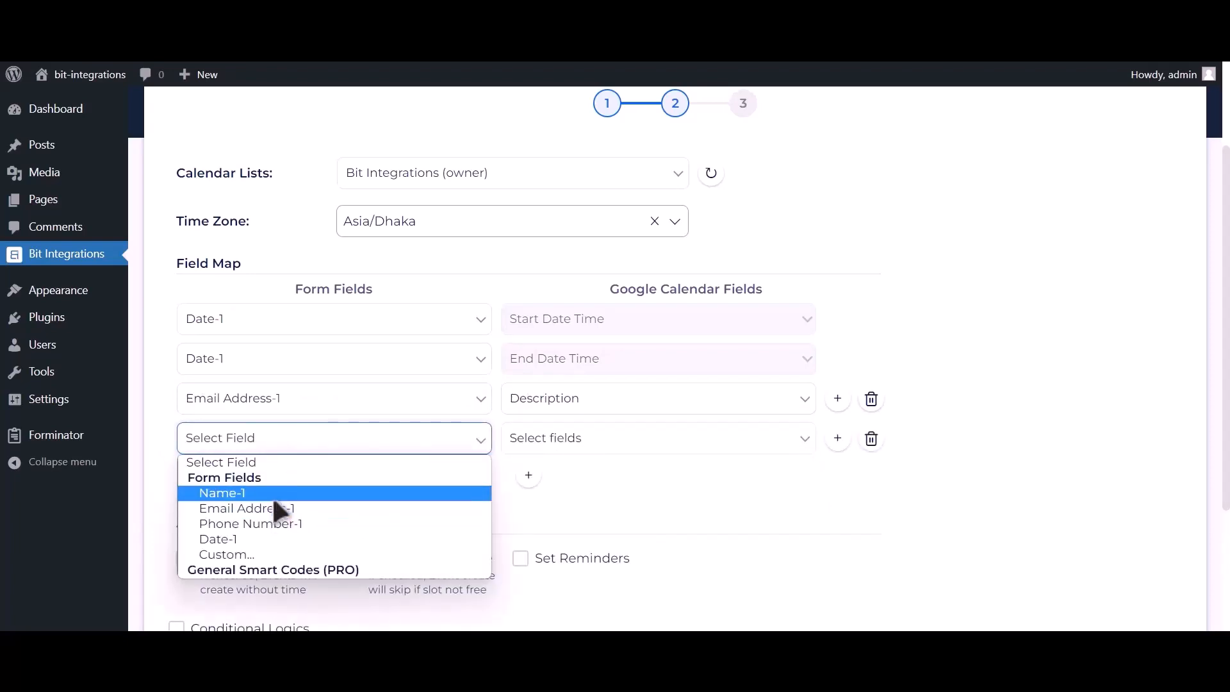
click(272, 493)
click(559, 443)
click(544, 477)
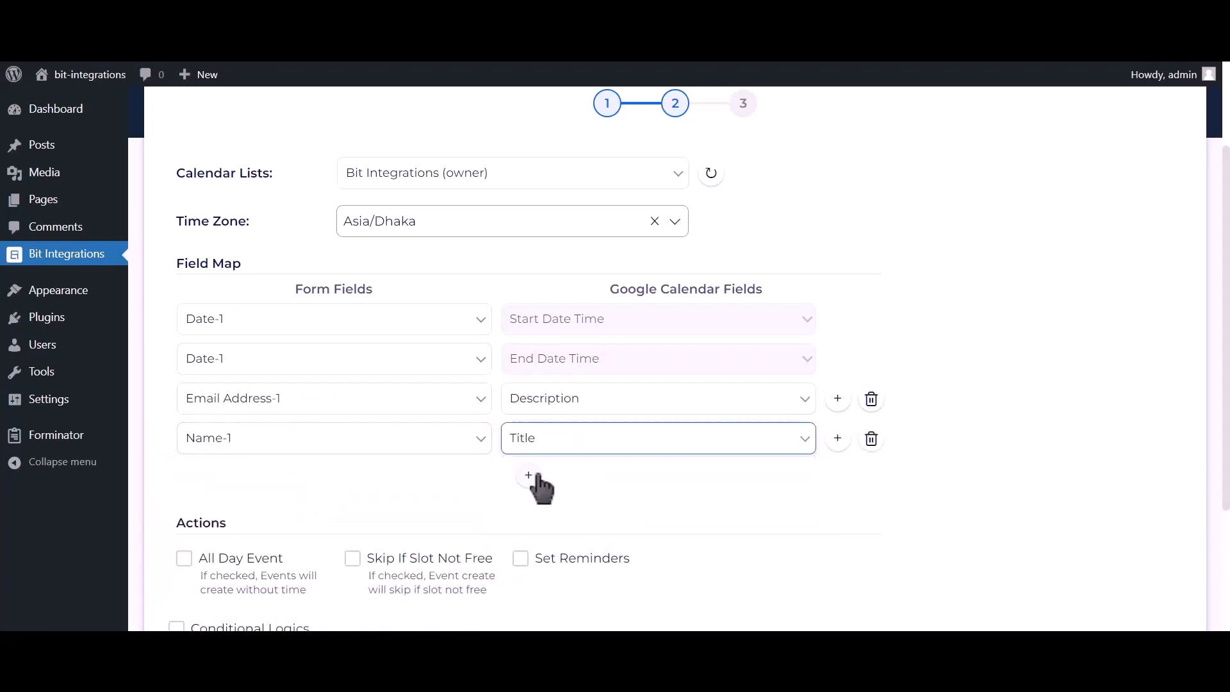
- Add a fifth row mapping Phone Number-1 to the event Description
click(528, 476)
click(312, 483)
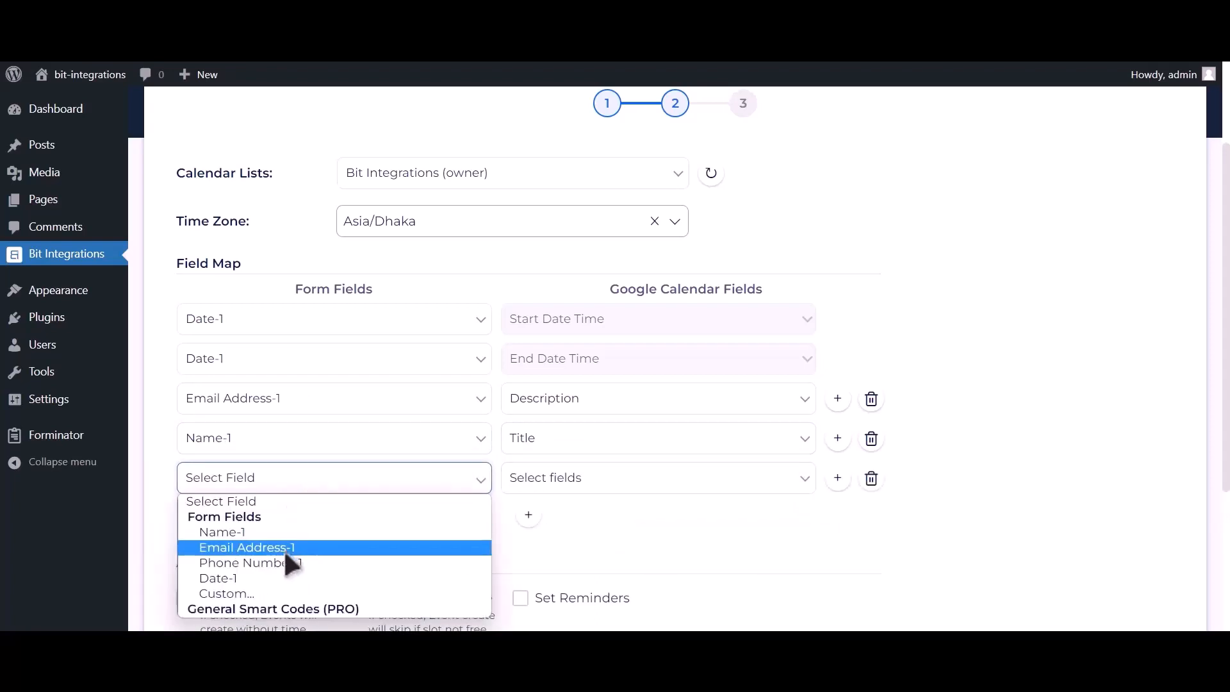
click(279, 557)
click(576, 482)
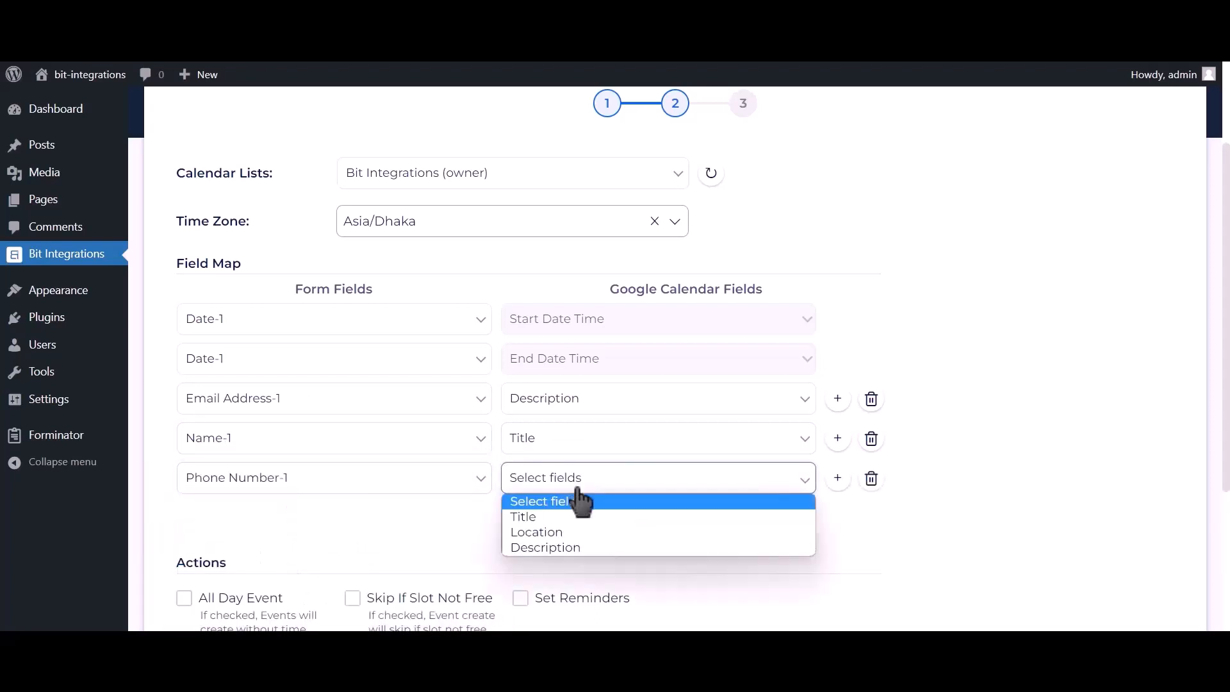
click(547, 547)
- Make the created events all-day, then finish and save the integration
scroll(444, 507, down, 2)
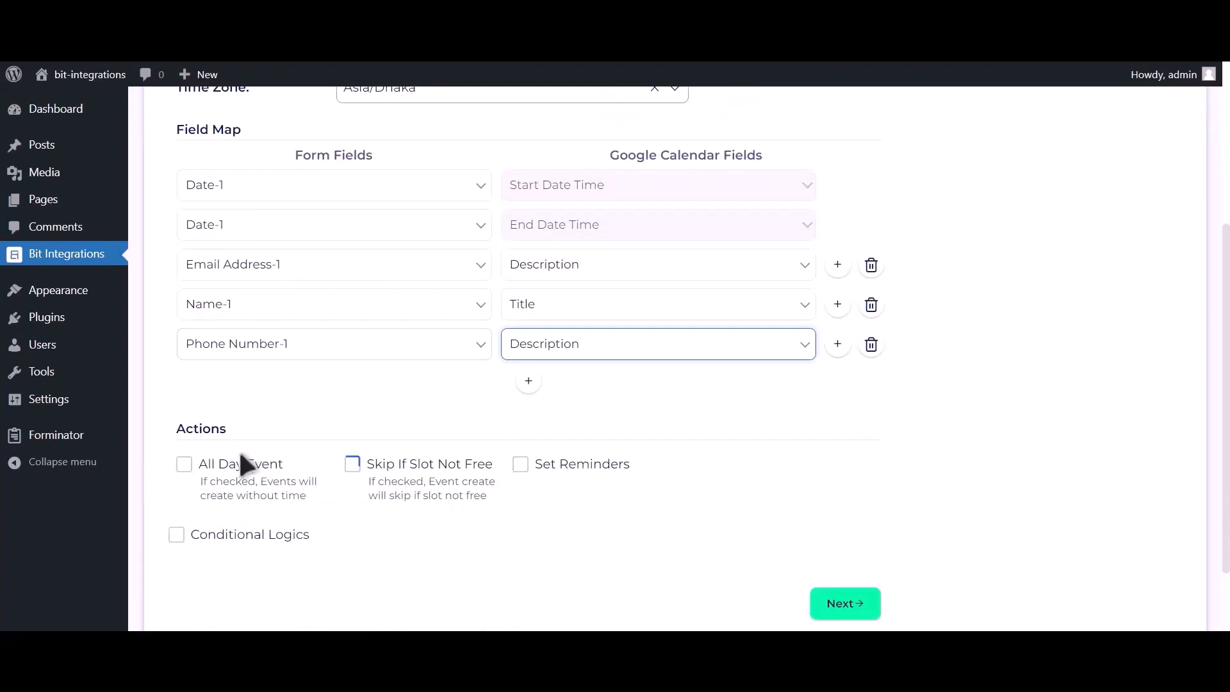
click(238, 466)
scroll(241, 384, down, 2)
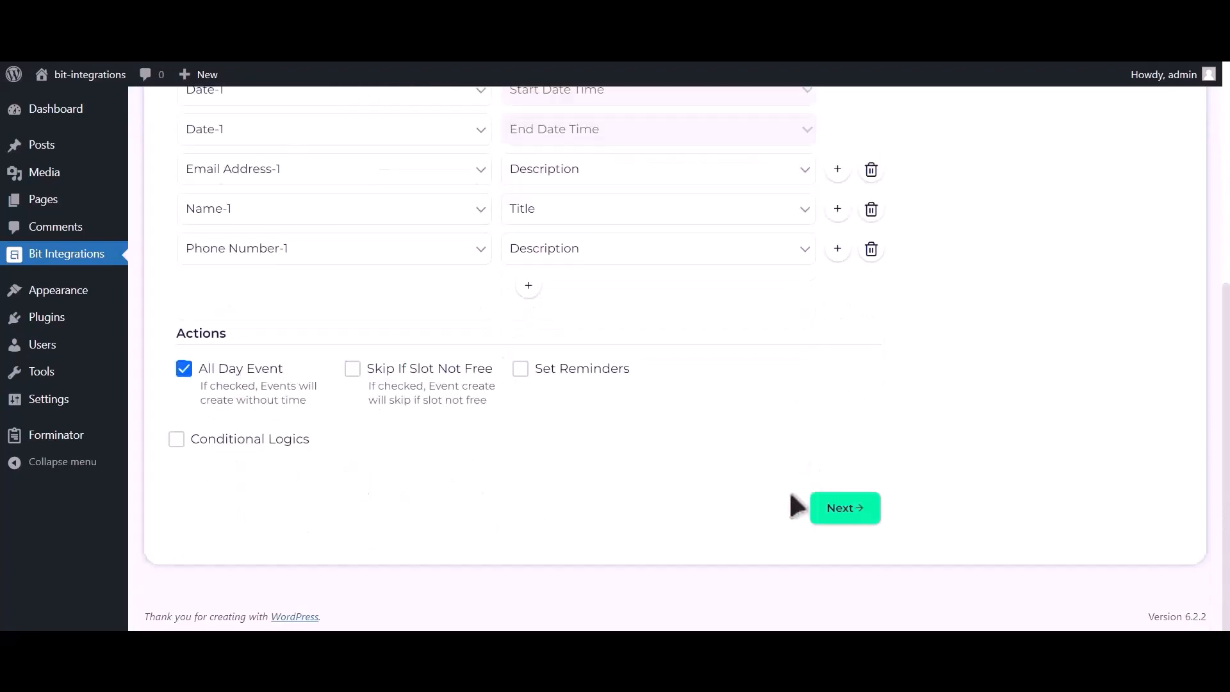
click(845, 512)
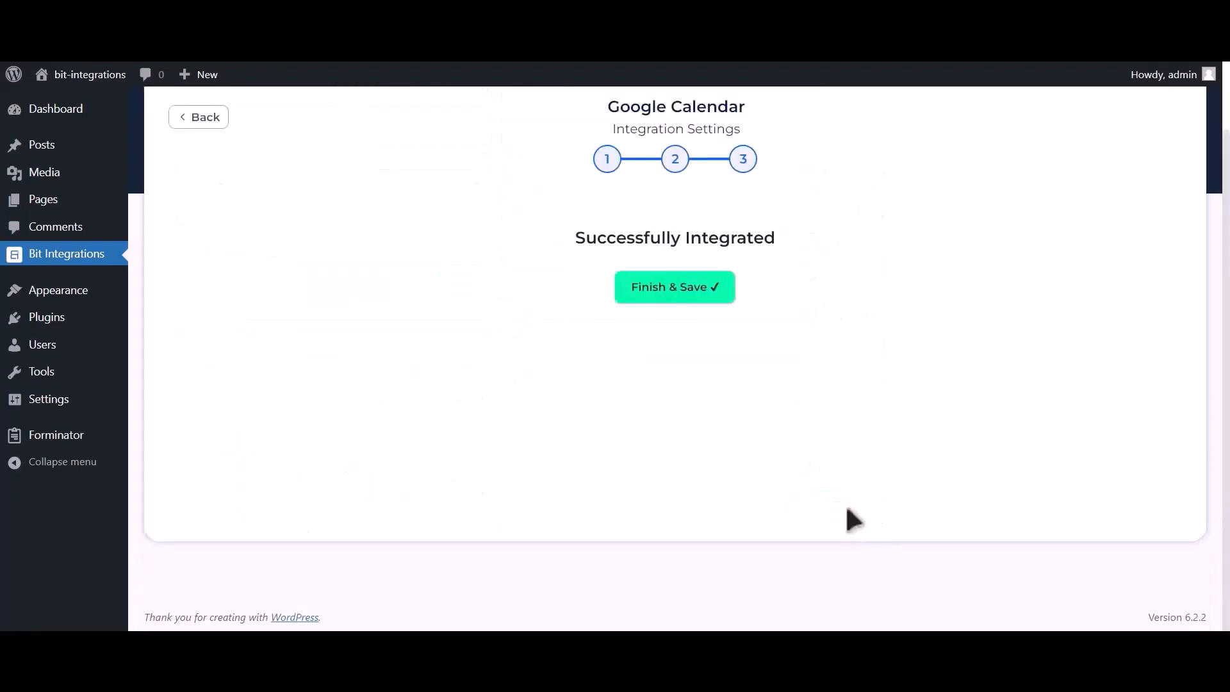
click(687, 298)
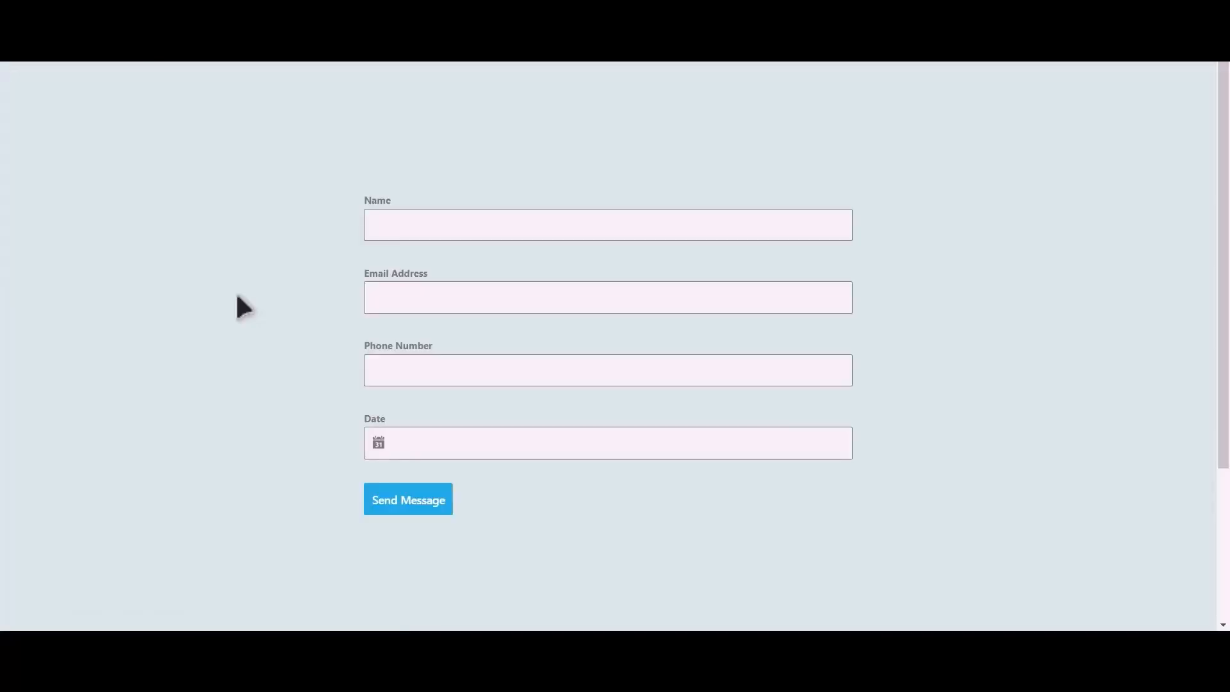
- Fill in the name 'Bit Integration', an email address and a phone number
click(478, 235)
text(Bit Integrations)
click(483, 291)
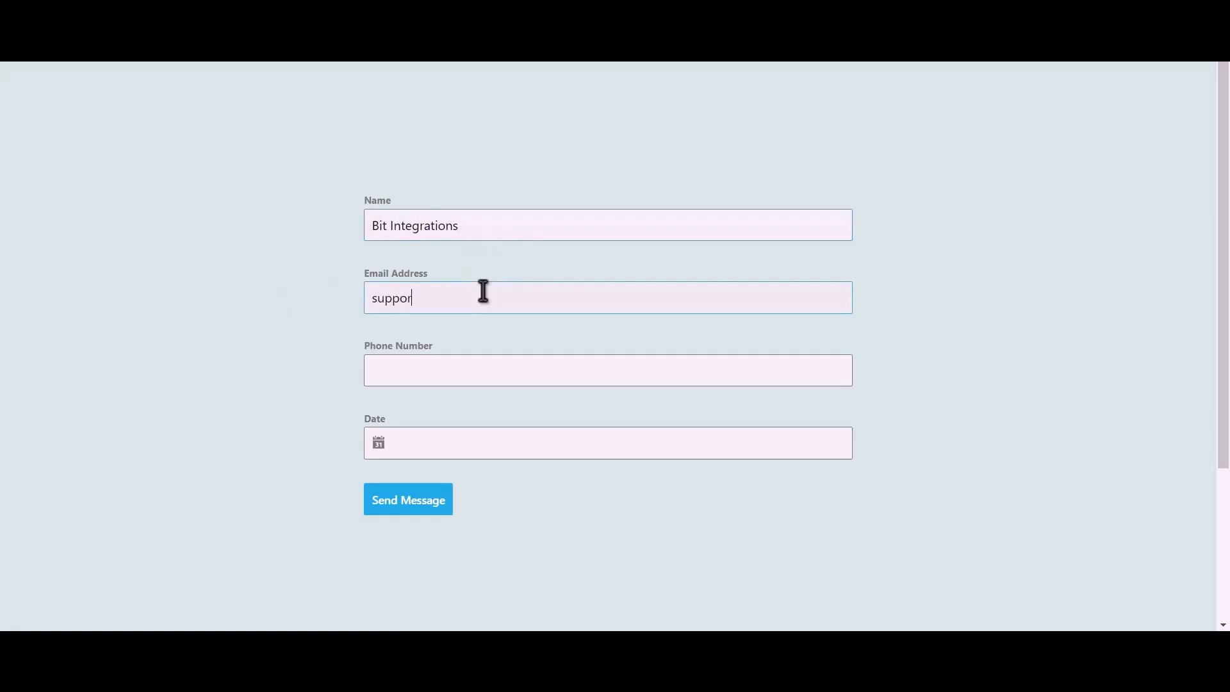
click(467, 372)
text(444555666)
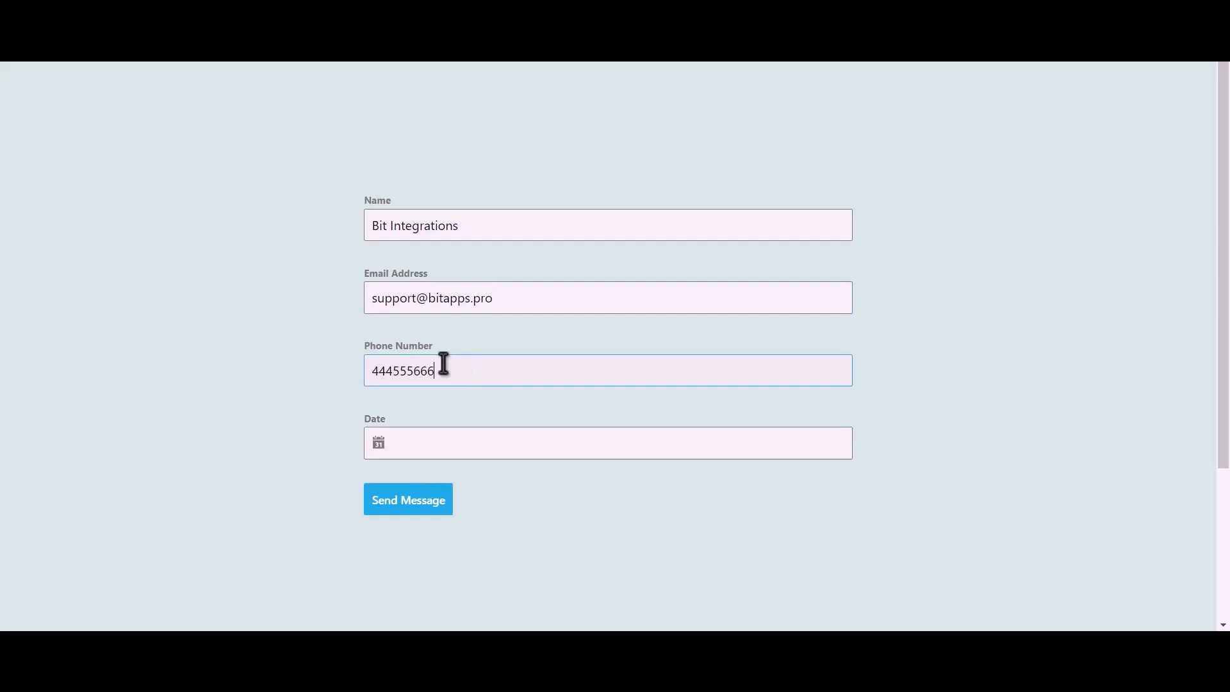
- Pick June 13 as the date and submit the test entry
click(434, 442)
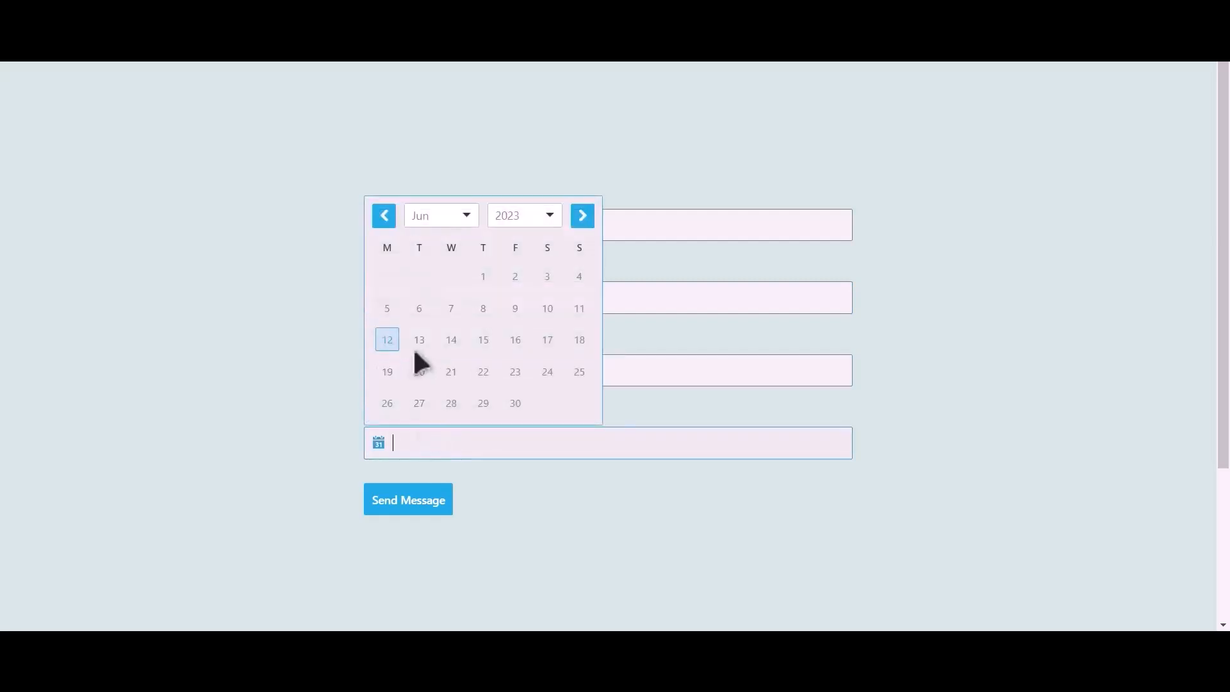
click(419, 343)
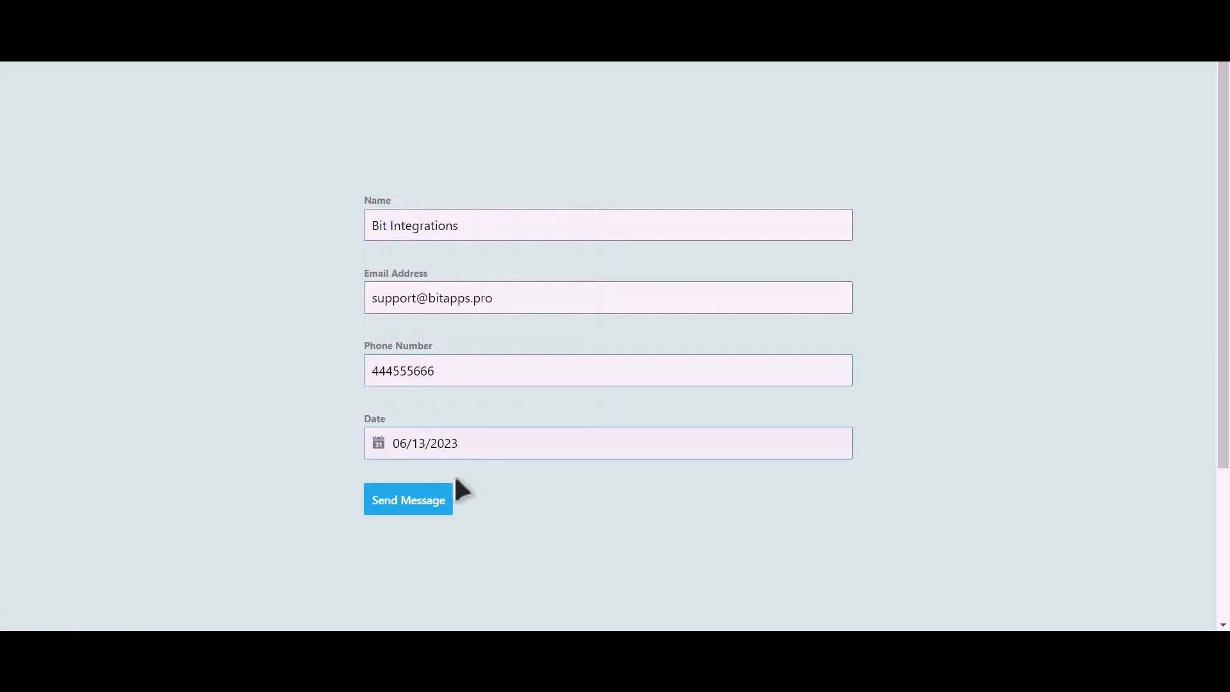
click(431, 509)
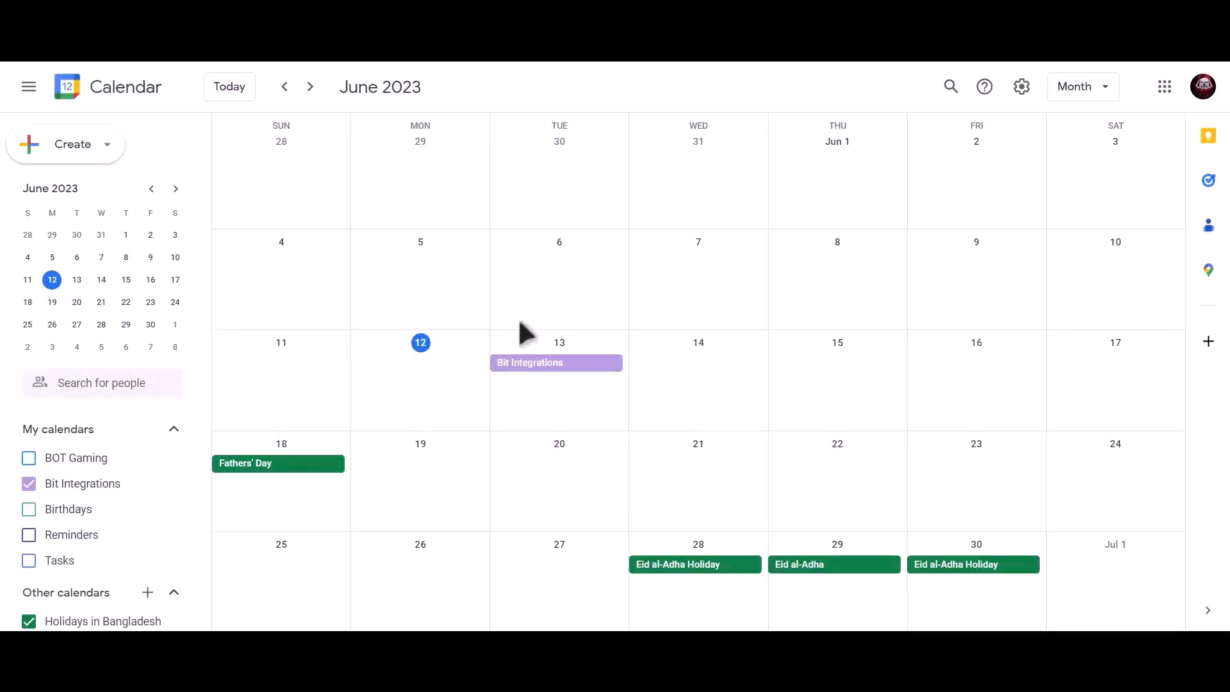
- Open the Bit Integrations event on June 13 to view its details
click(601, 368)
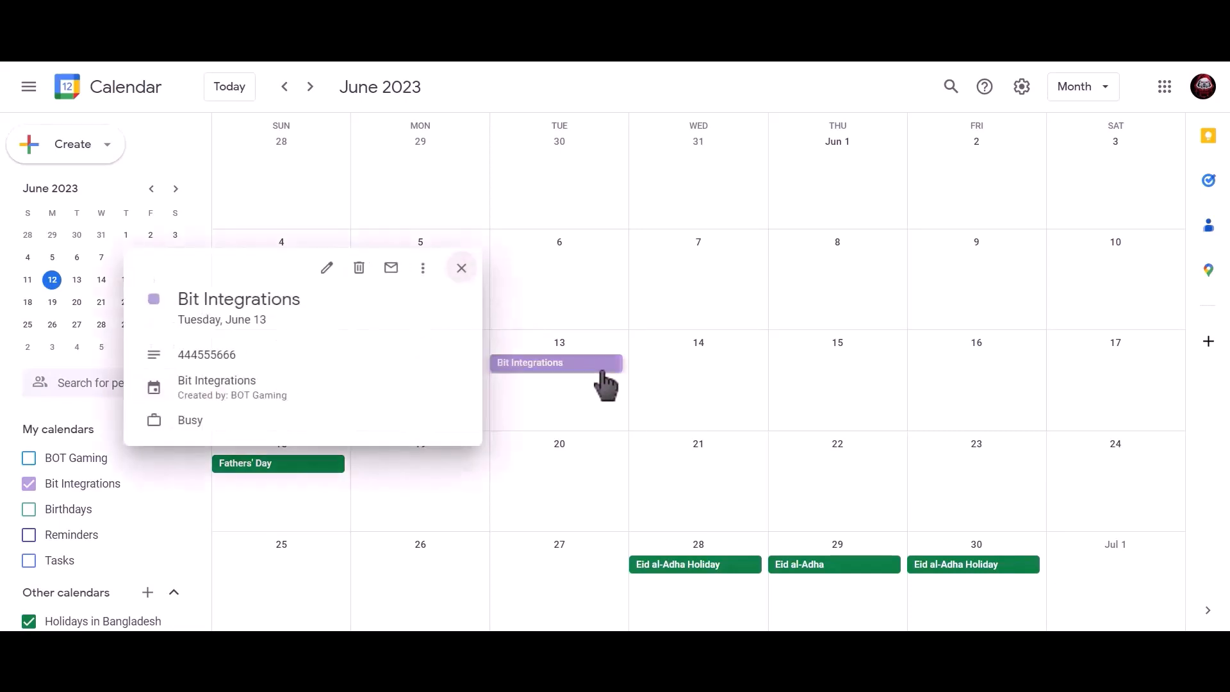